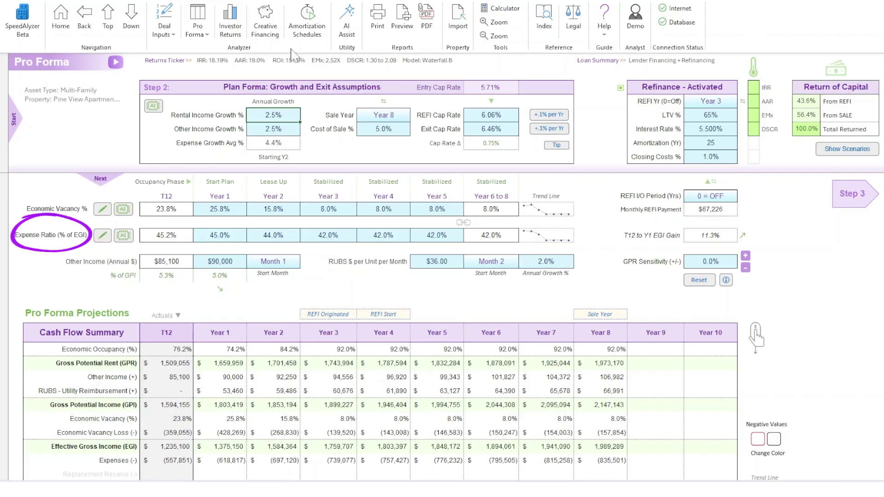
- Open the Expense Estimator from the Pro Forma
left_click(207, 39)
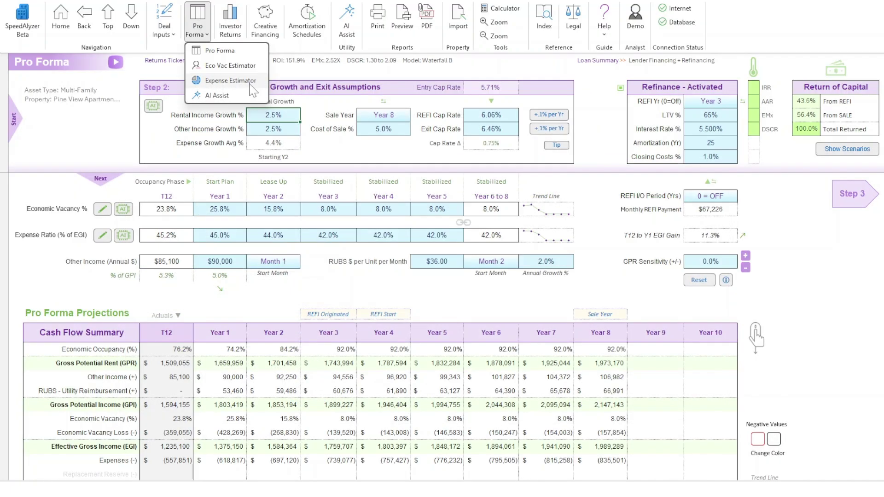
left_click(251, 84)
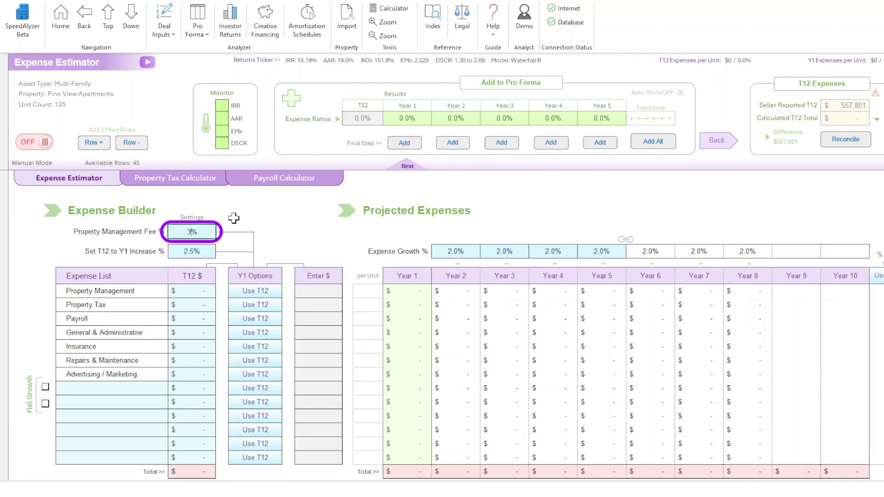
- Set the T12 to Y1 increase to 3.5% and the expense growth for Years 2 through 5 to 3% each
left_click(208, 251)
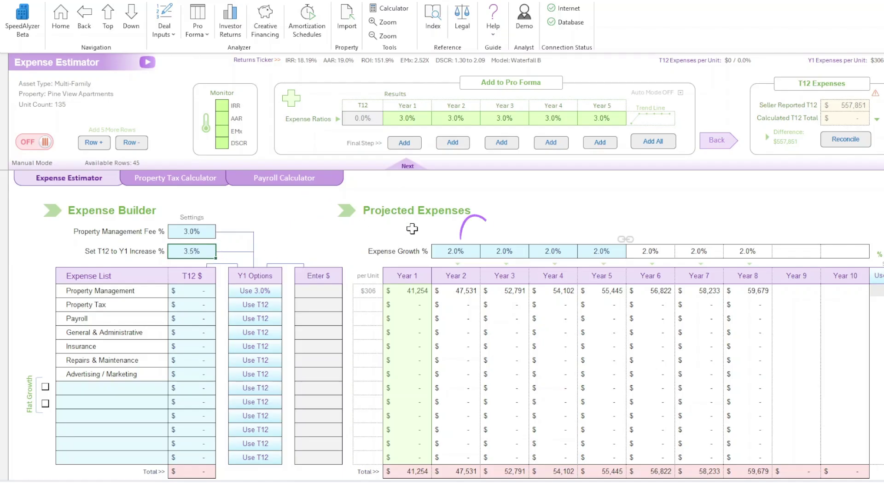
left_click(455, 251)
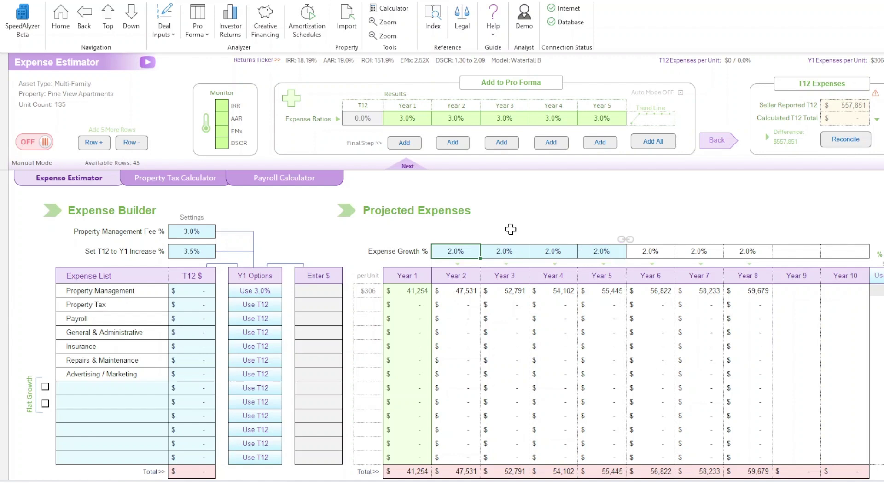
type("3")
left_click(509, 249)
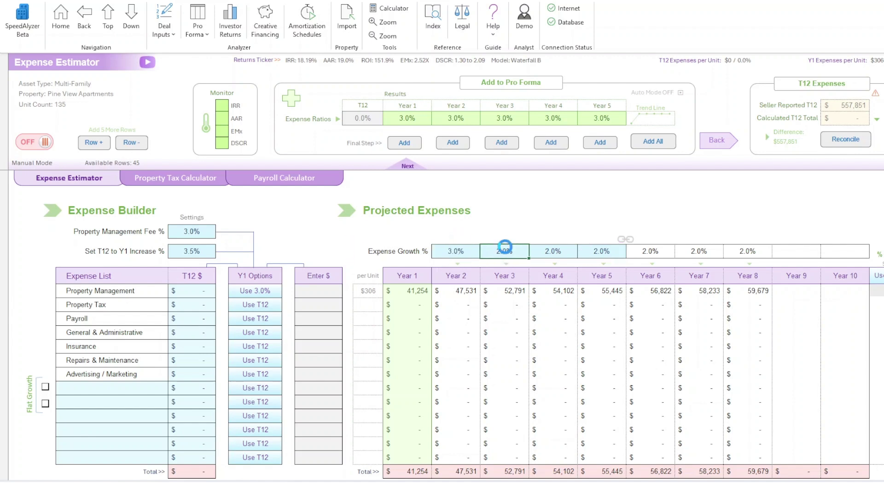
type("3")
left_click(534, 250)
type("3")
left_click(592, 251)
type("3")
left_click(597, 226)
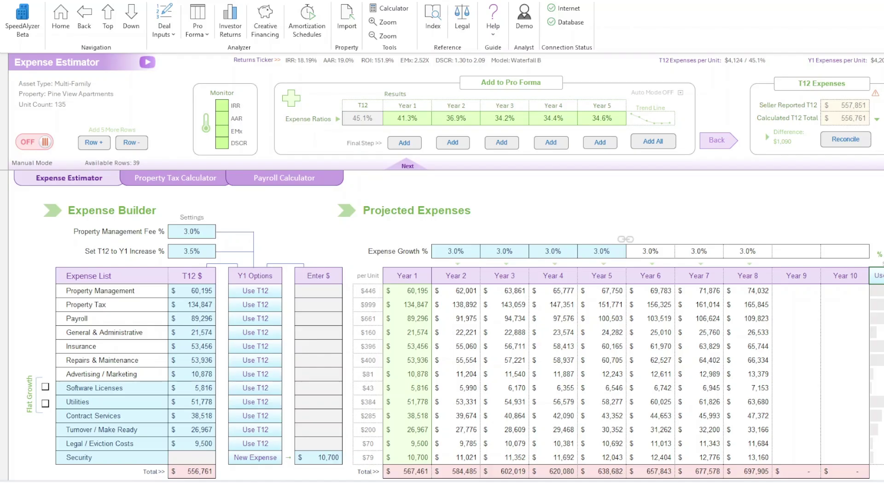
- Switch the % of EGI column's basis to Use T12
left_click_drag(515, 489, 523, 489)
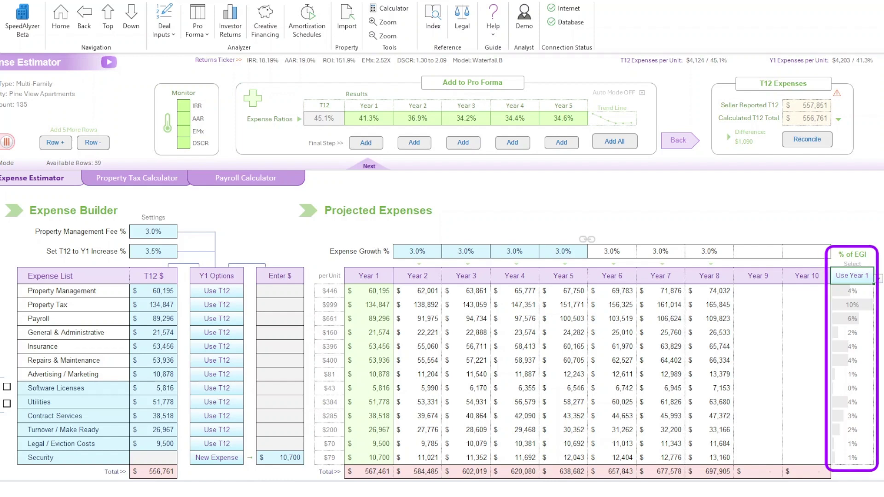
left_click(878, 278)
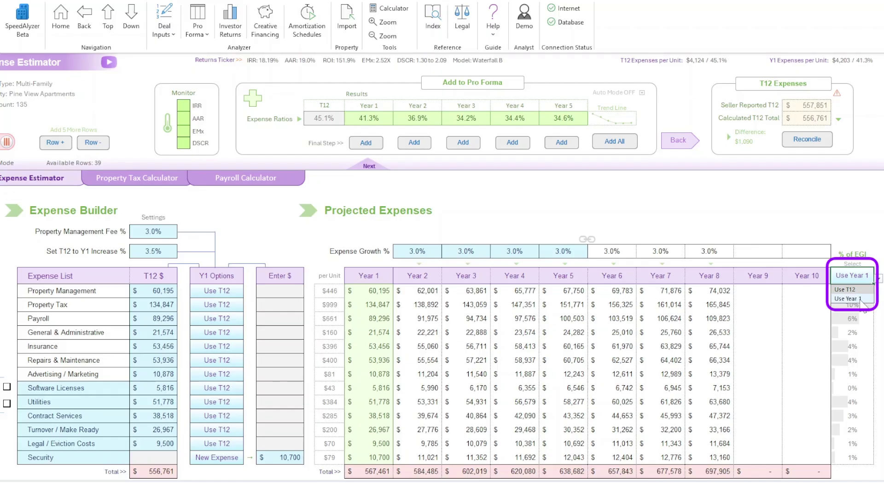
left_click(852, 290)
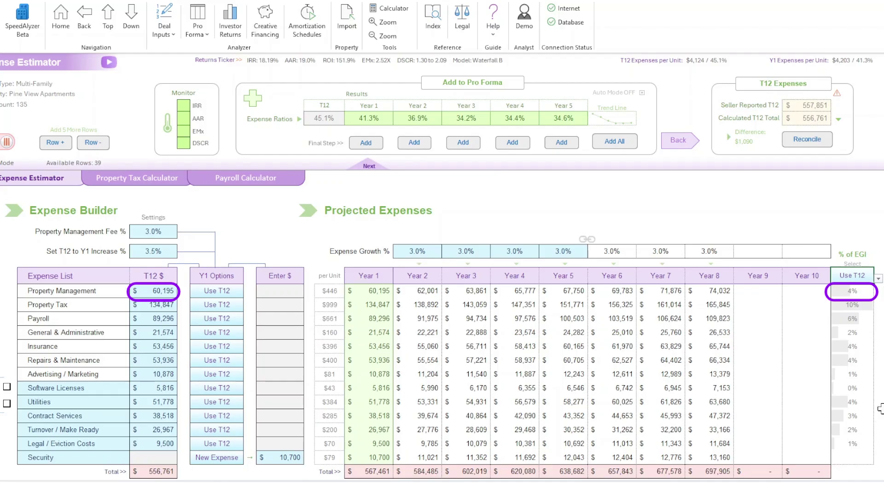
- Try the Use T12 and Use 3.0% choices as the Year 1 option for Property Management
left_click_drag(530, 488, 520, 488)
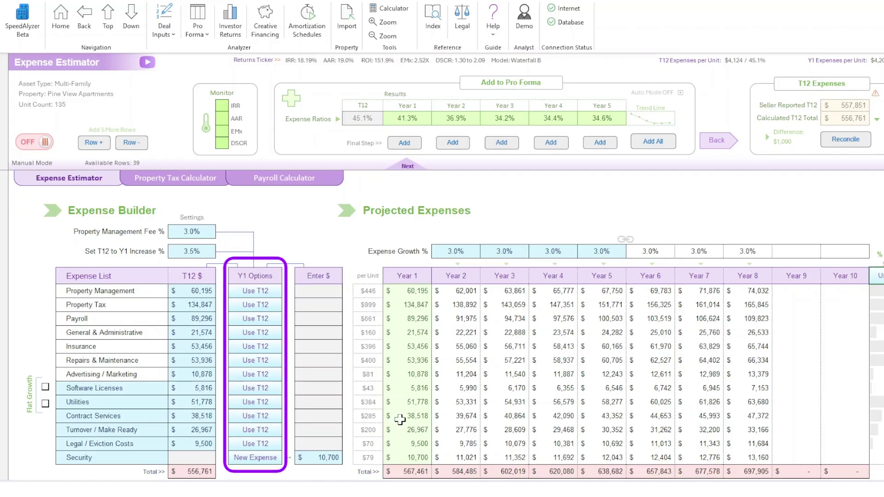
left_click(282, 294)
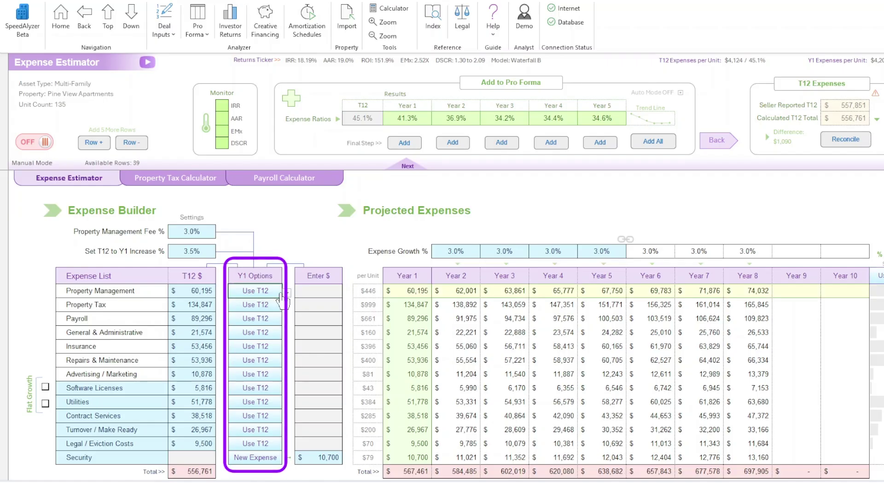
left_click(287, 294)
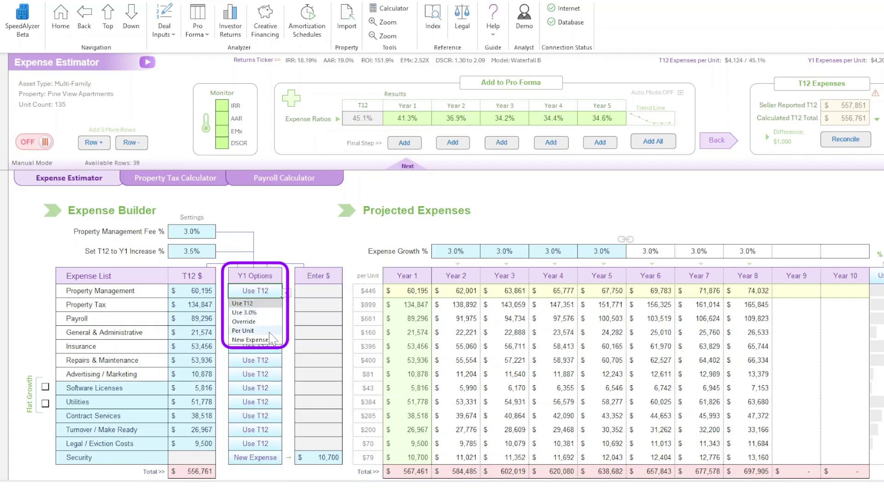
left_click(274, 295)
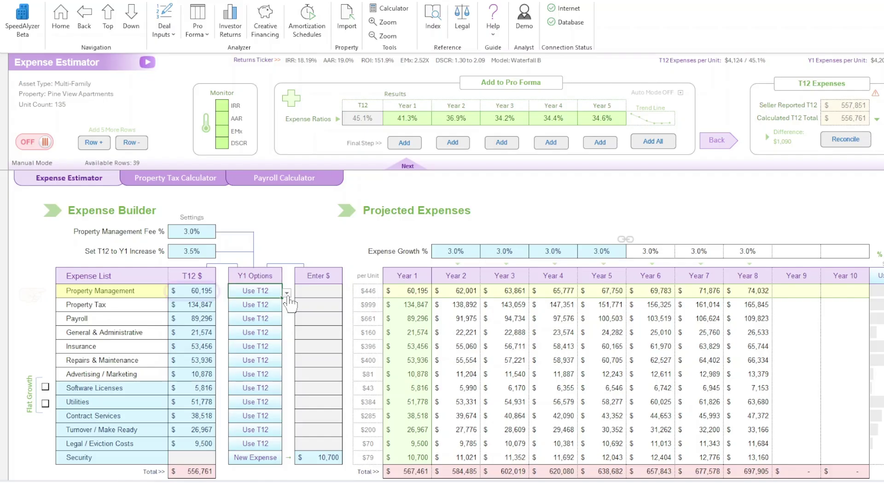
left_click(286, 294)
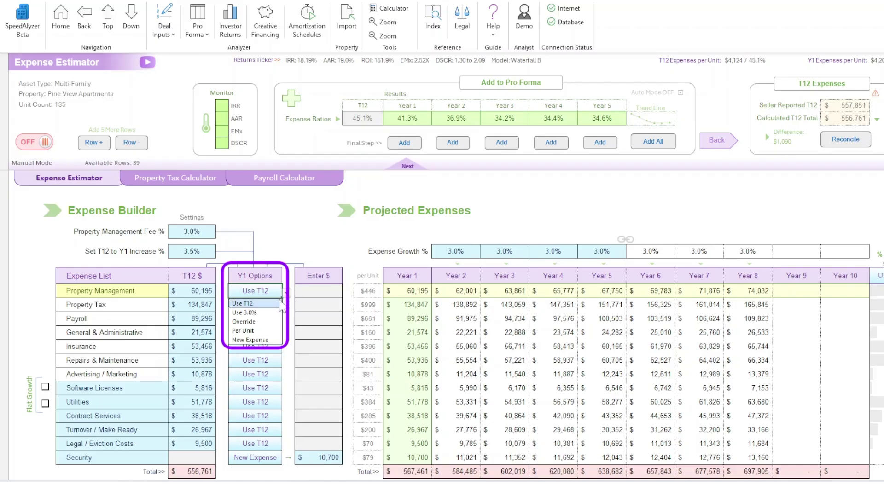
left_click(271, 304)
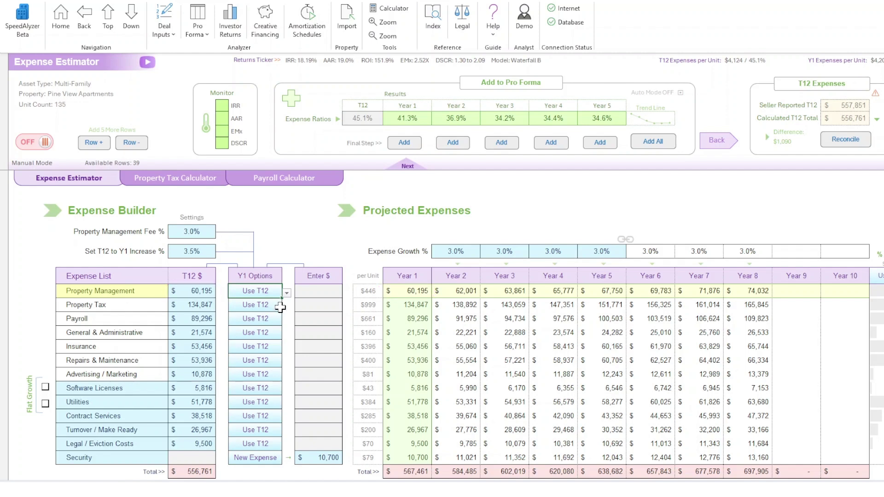
left_click(287, 293)
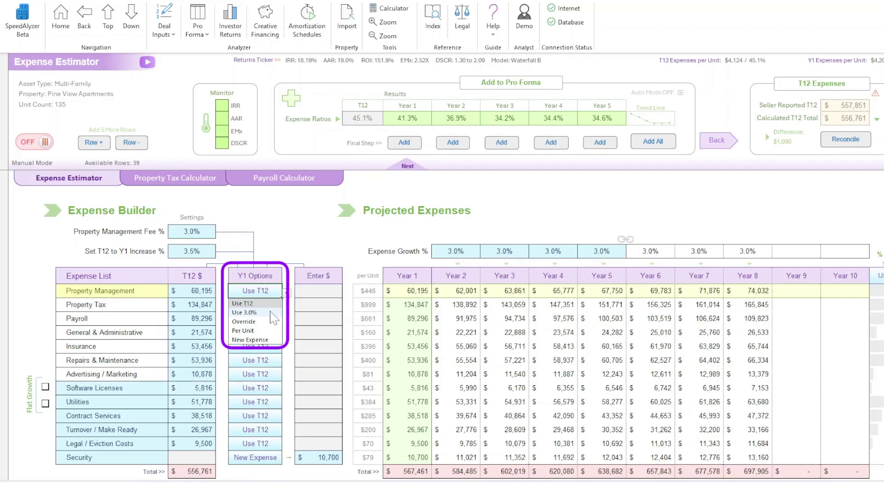
left_click(270, 312)
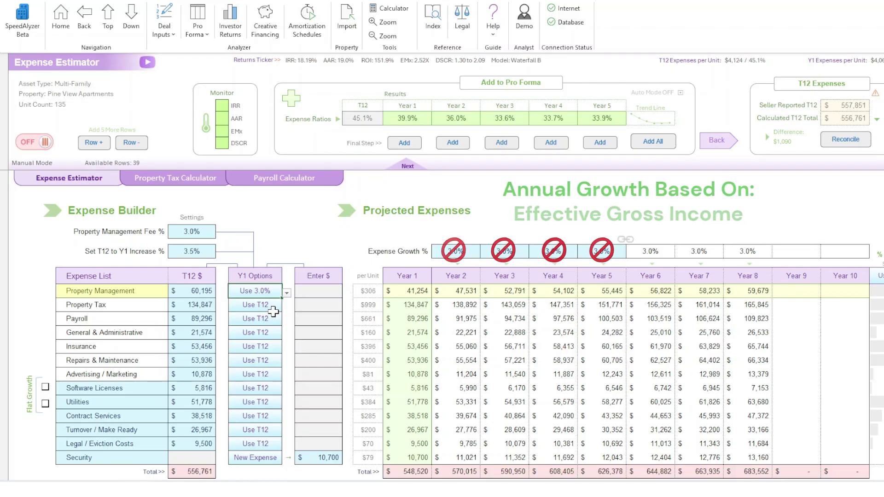
- Change the Property Management Year 1 option to Override with an amount of $45,000
left_click(286, 293)
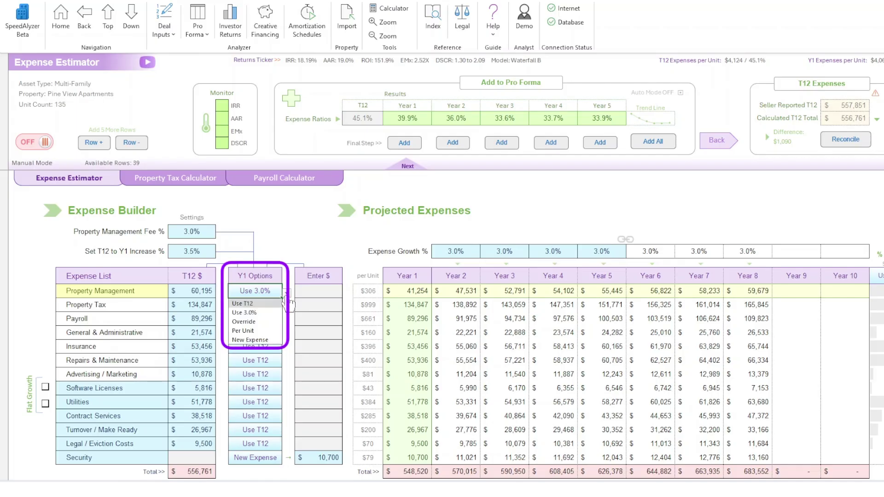
left_click(268, 322)
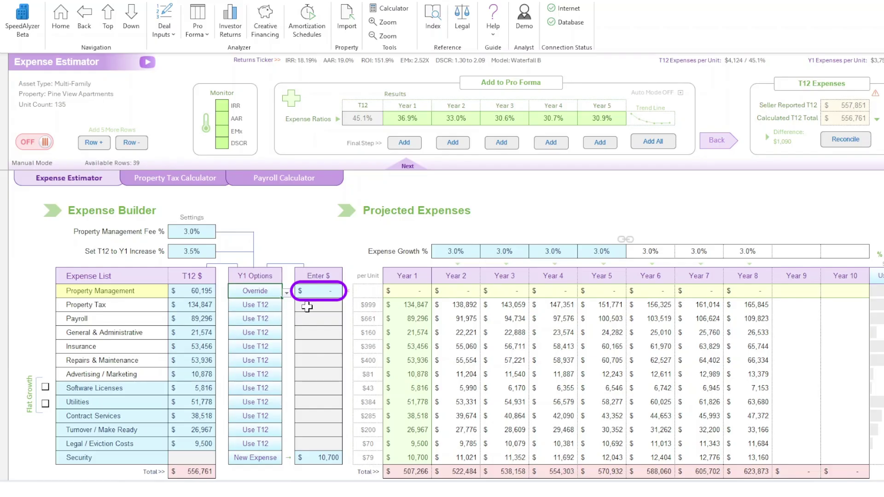
left_click(315, 293)
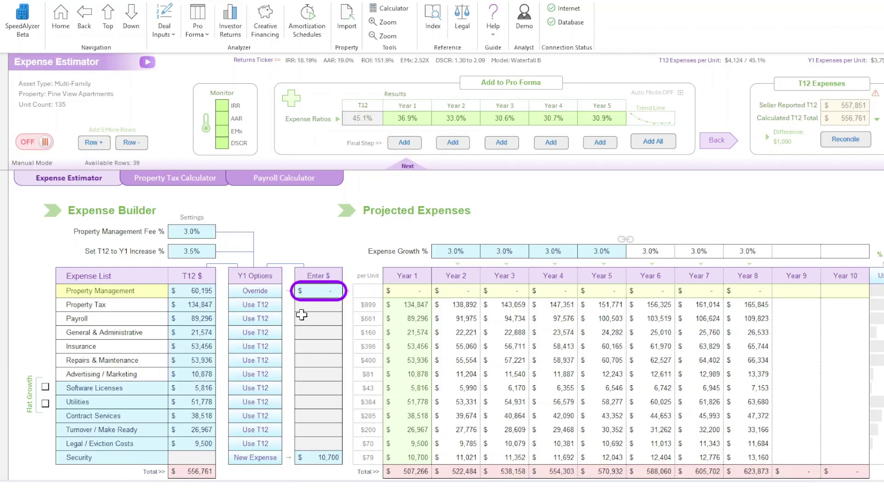
type("45000")
key("Return")
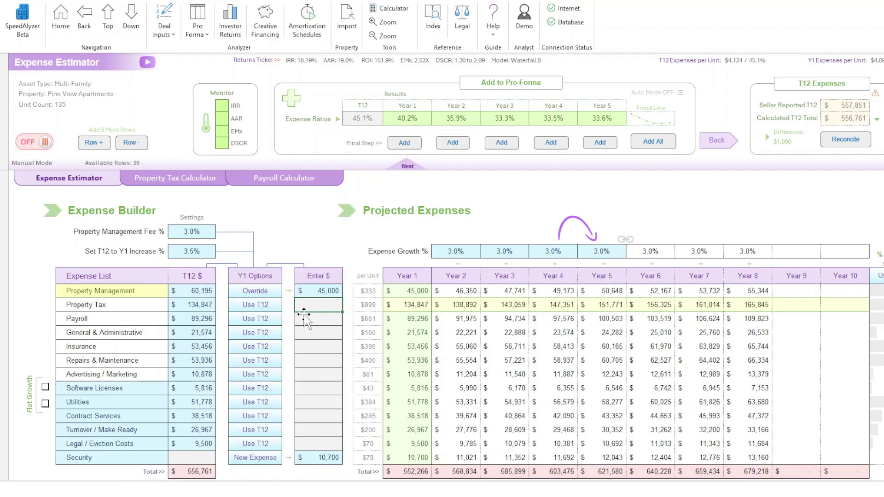
- Change the Property Management Year 1 option to Per Unit with an amount of $300
left_click(277, 293)
left_click(286, 293)
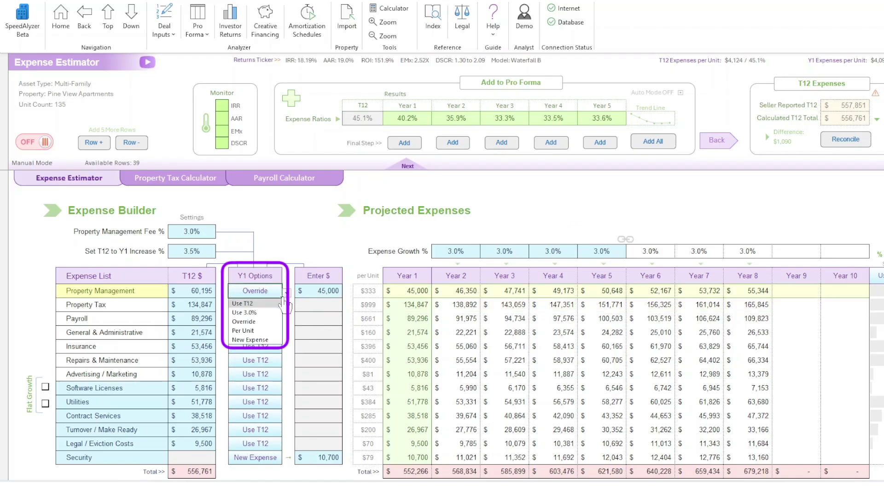
left_click(251, 331)
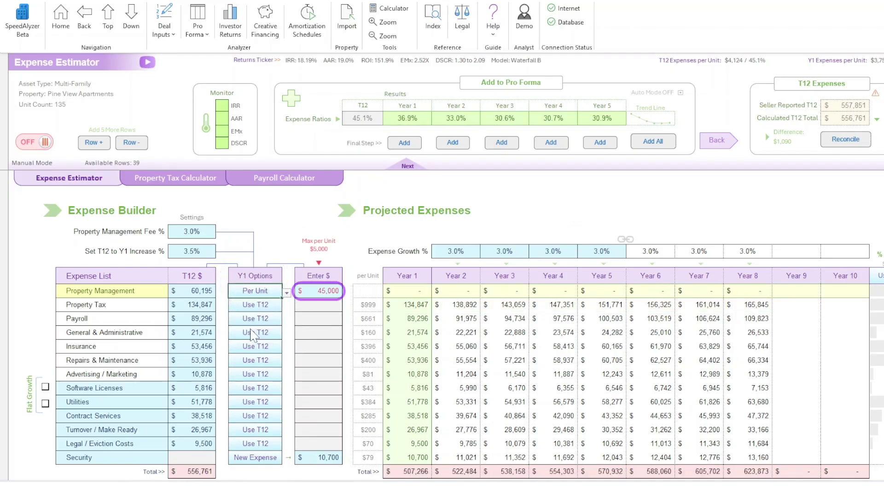
left_click(318, 292)
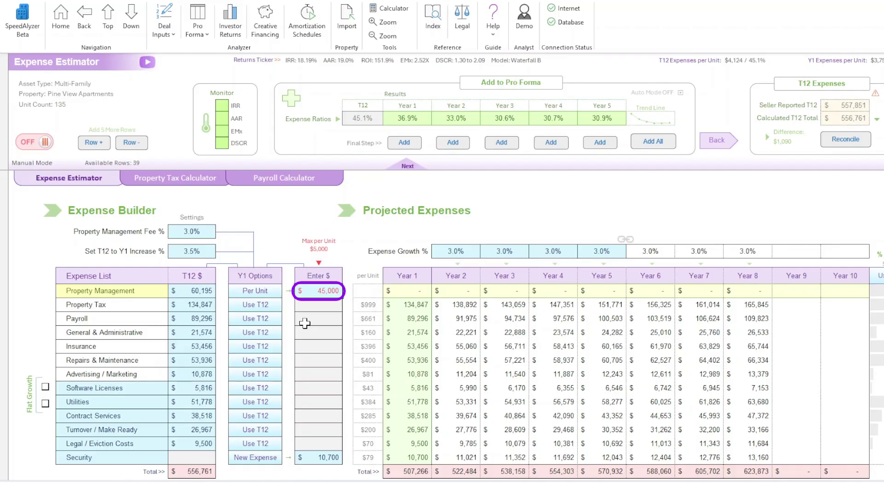
type("3")
key("Return")
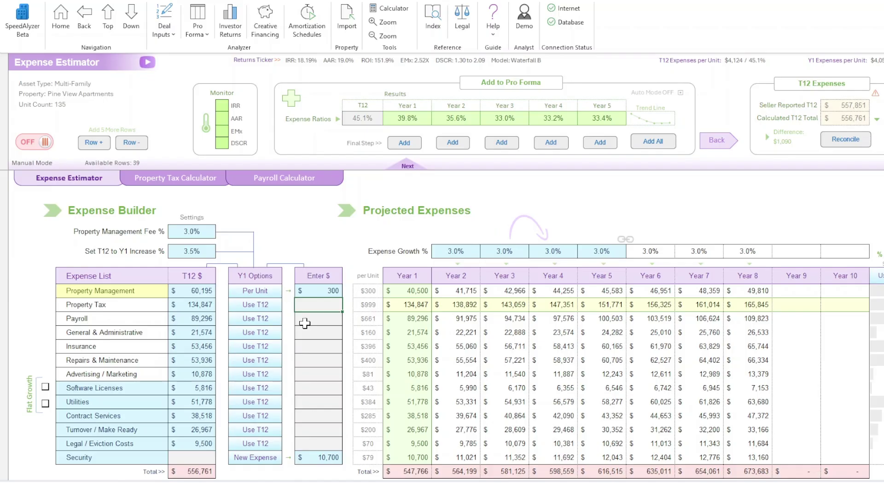
- Change the Property Management Year 1 option to New Expense with an amount of $42,000
left_click(275, 291)
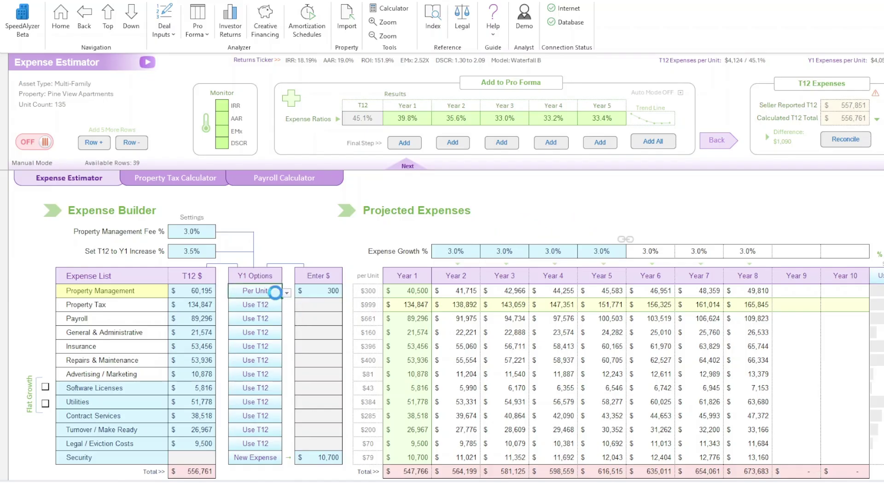
left_click(286, 292)
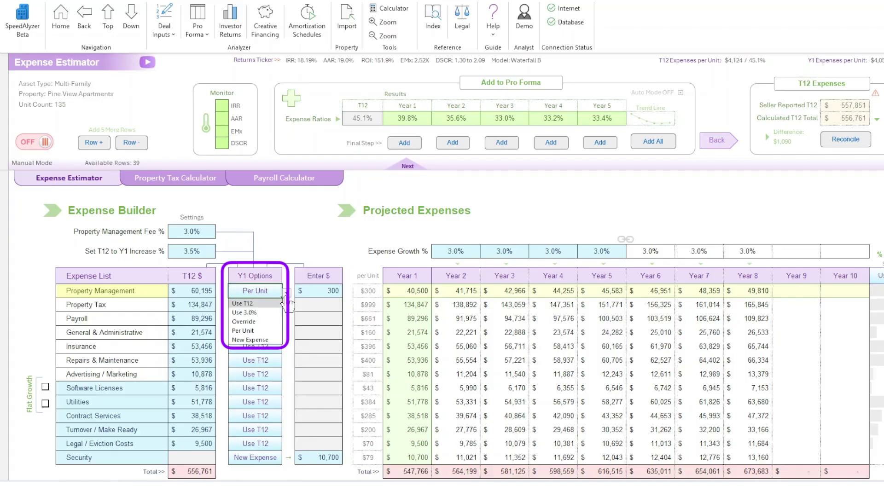
left_click(267, 340)
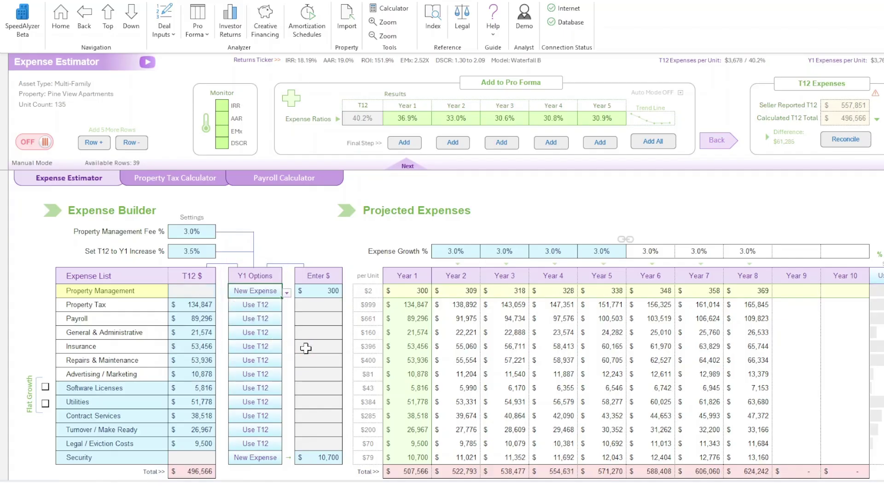
left_click(324, 292)
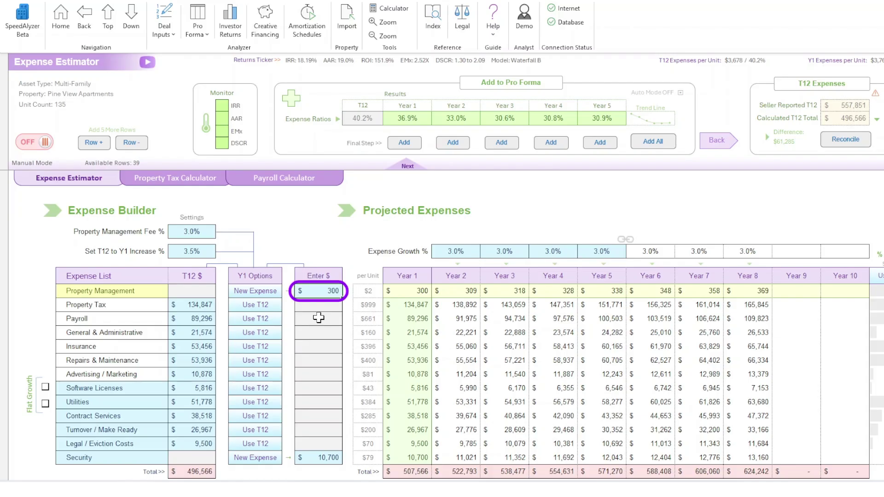
type("42,")
type("000")
key("Return")
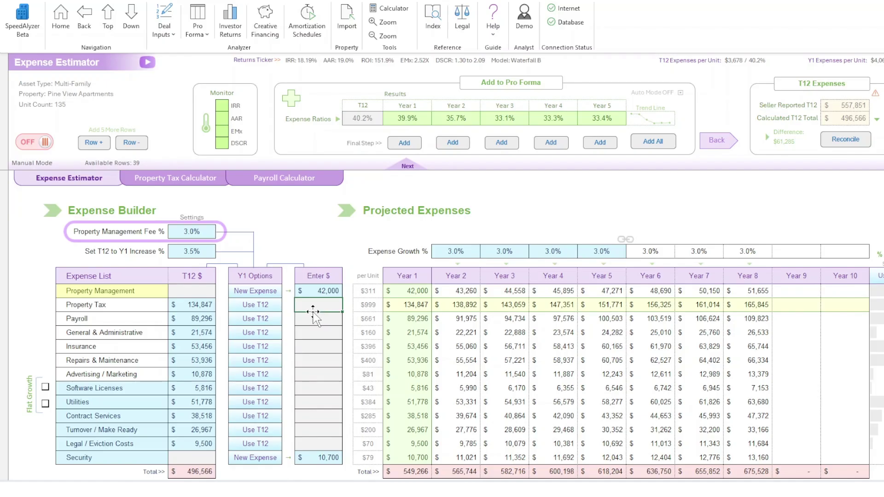
- Set the Property Management Year 1 option to Use 3.0%
left_click(278, 291)
left_click(286, 295)
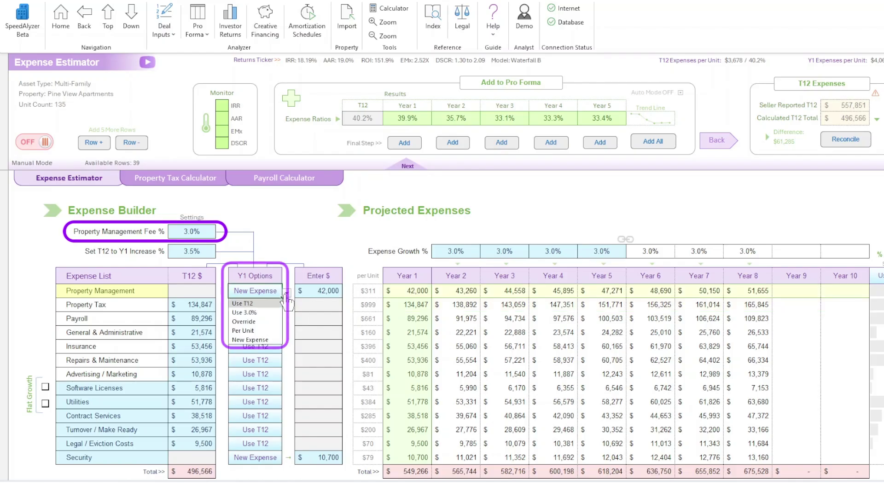
left_click(258, 313)
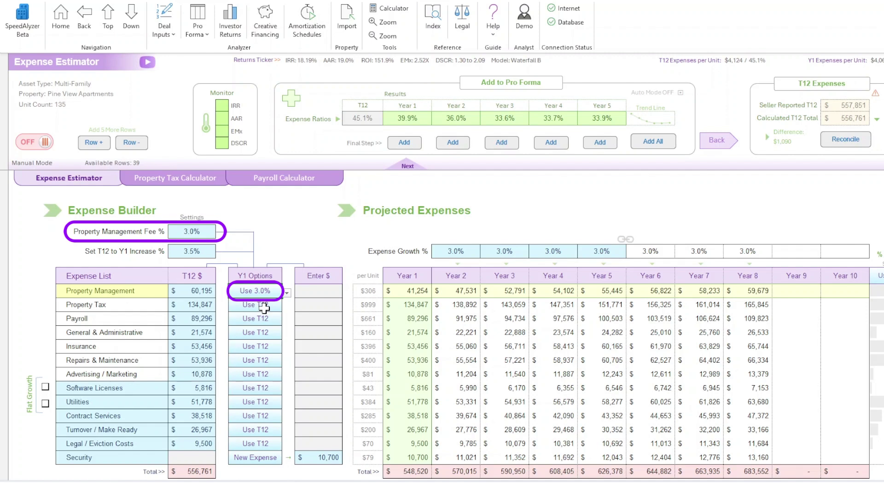
- Set the Property Tax Year 1 option to Use 3.5%
key("Down")
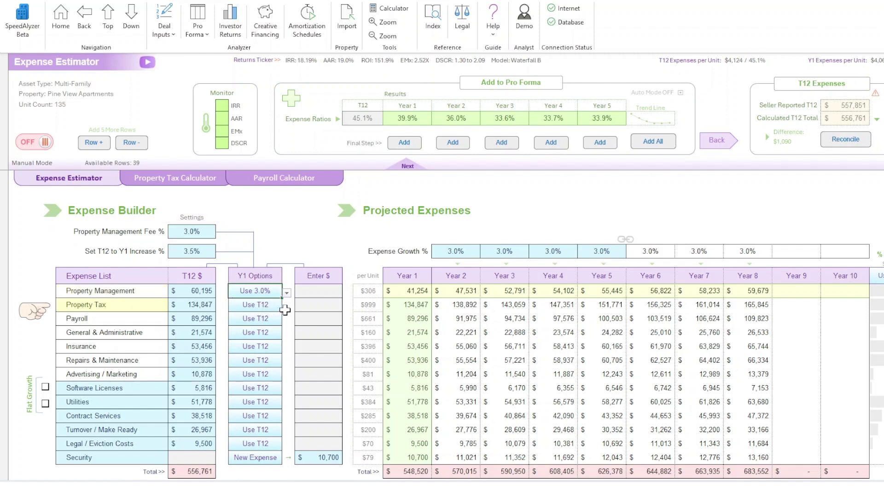
left_click(286, 308)
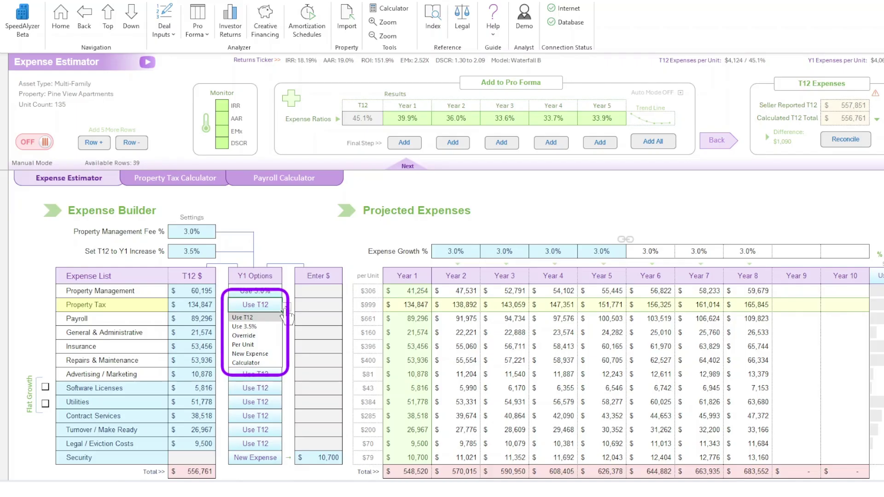
left_click(267, 328)
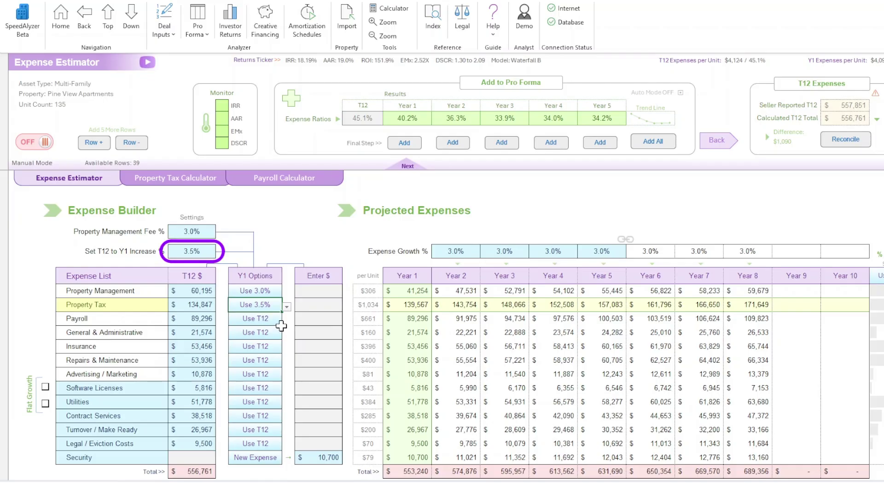
- Set the T12 to Y1 Increase percentage in the Expense Builder settings to 3.2%
left_click(204, 252)
type("3.2")
key("Return")
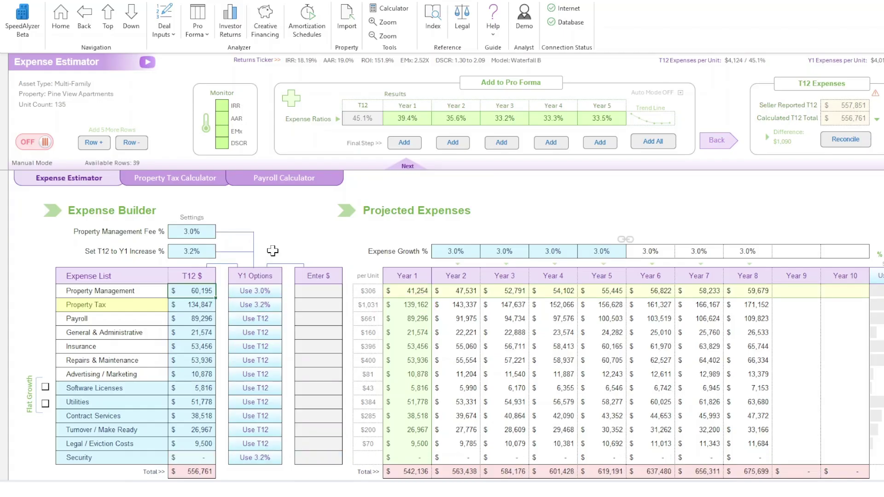
- Check the Property Tax Year 1 options and set the estimated purchase price in the Property Tax Calculator to $11,850,000
left_click(271, 304)
left_click(287, 306)
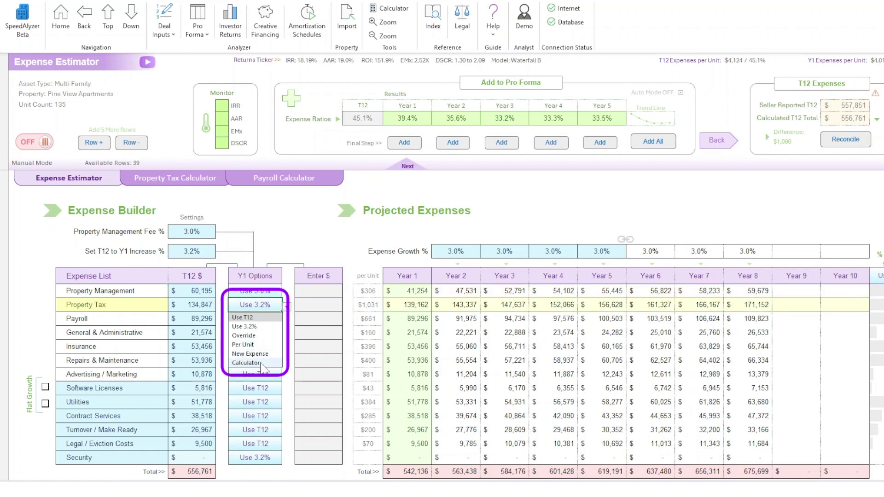
left_click(191, 182)
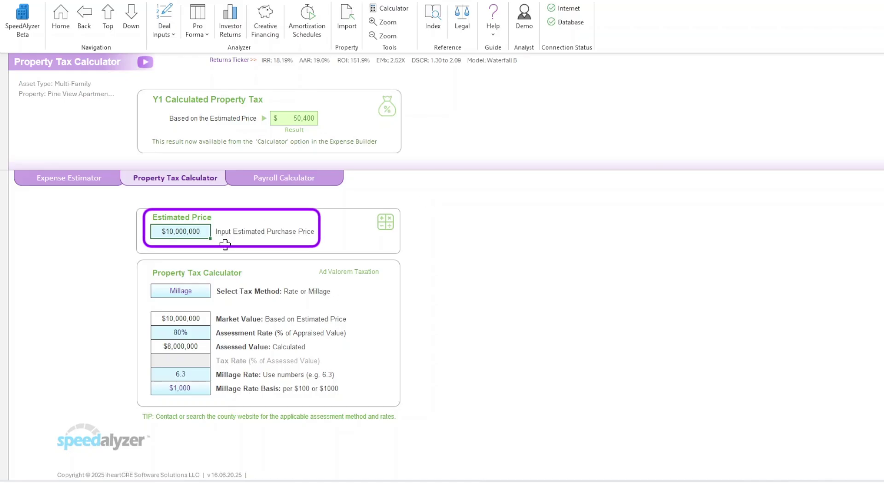
type("11,850,000")
key("Return")
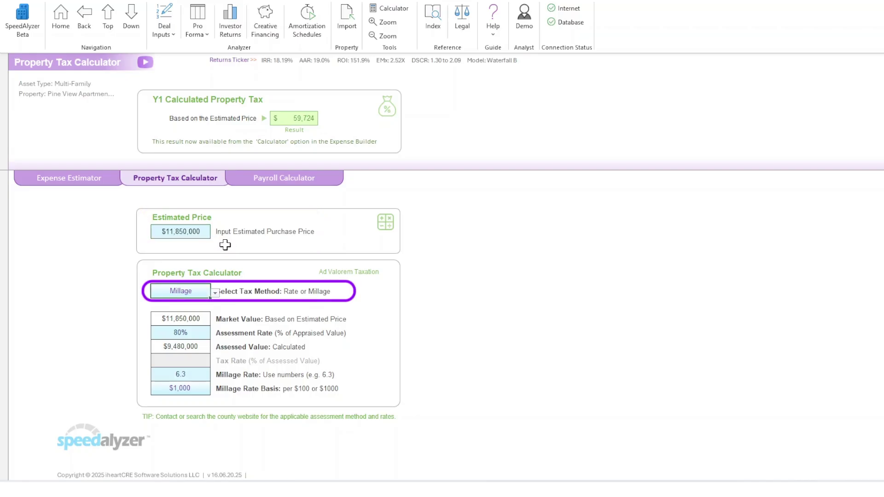
- Set the property tax method to Rate with a 100% assessment rate and a 2.42% tax rate
left_click(215, 294)
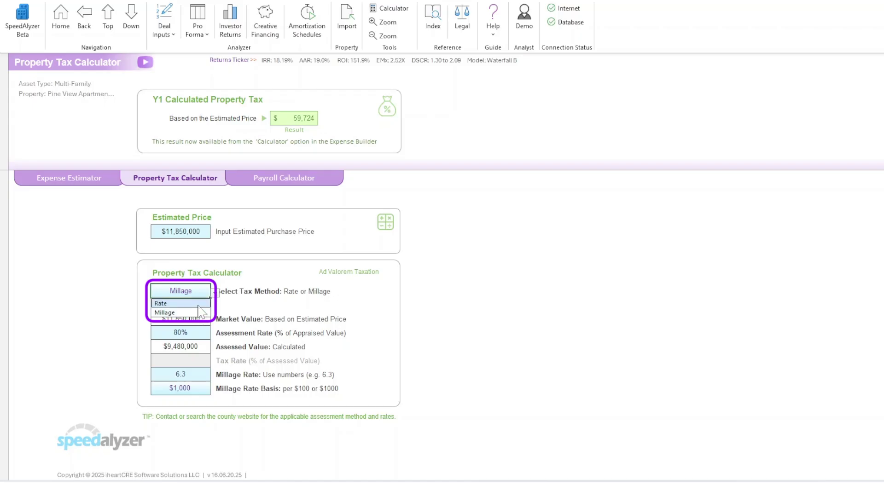
left_click(198, 304)
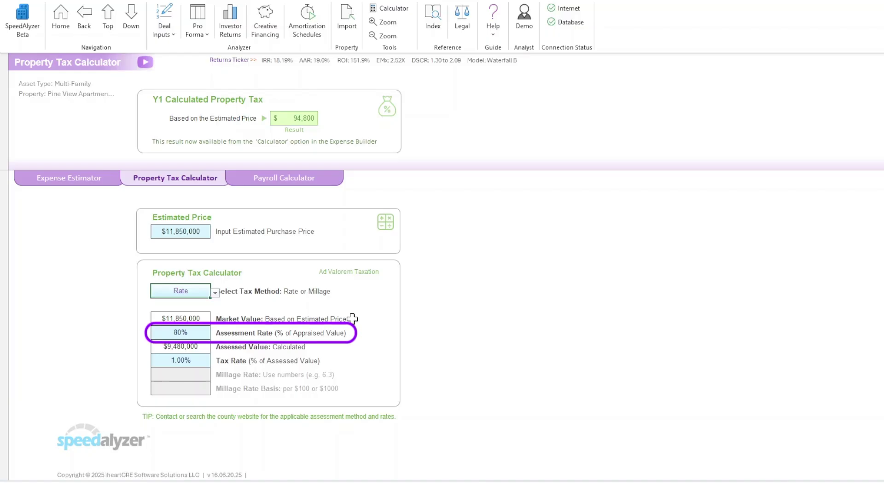
left_click(205, 334)
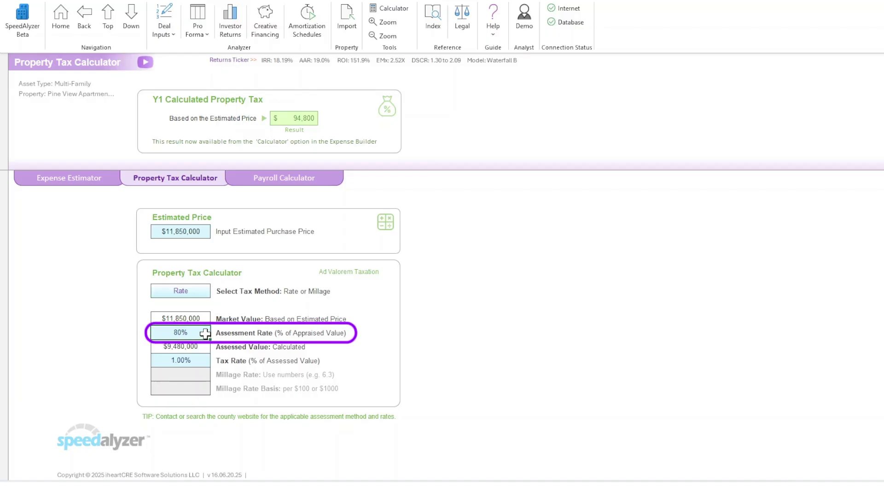
type("100")
key("Return")
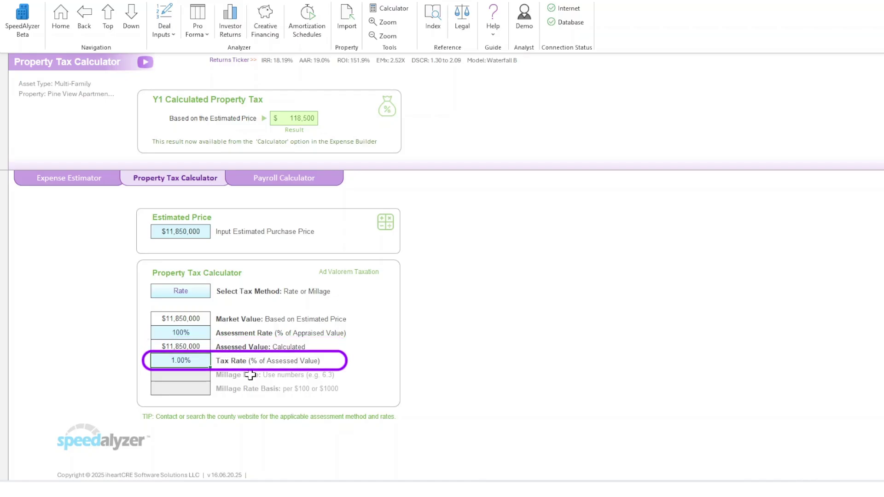
type("2.42")
key("Return")
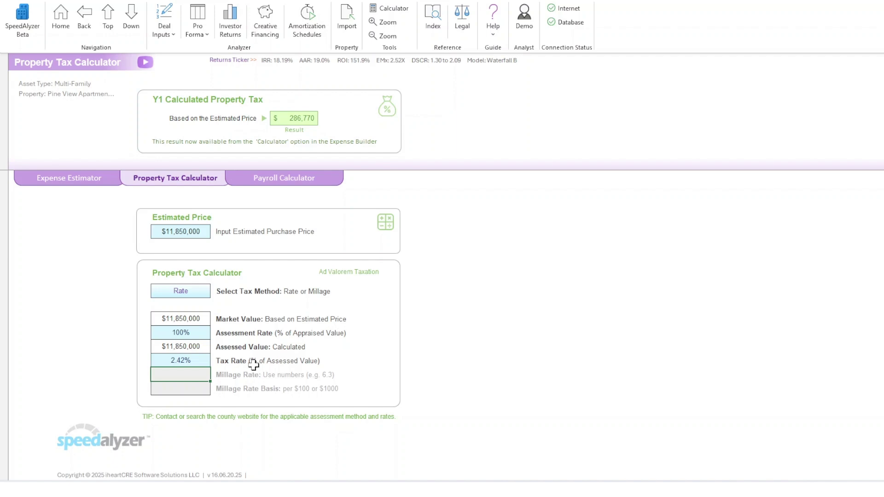
- Switch the property tax method to Millage to view its fields and return it to Rate
left_click(206, 291)
left_click(215, 293)
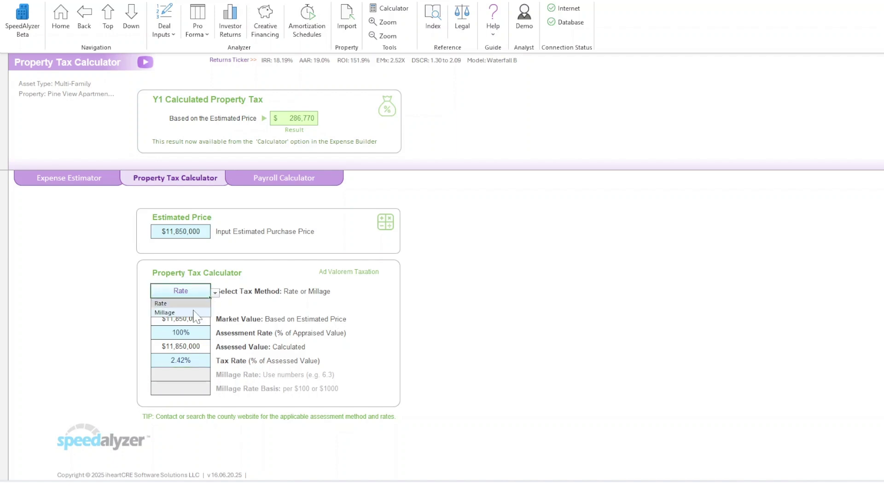
left_click(194, 313)
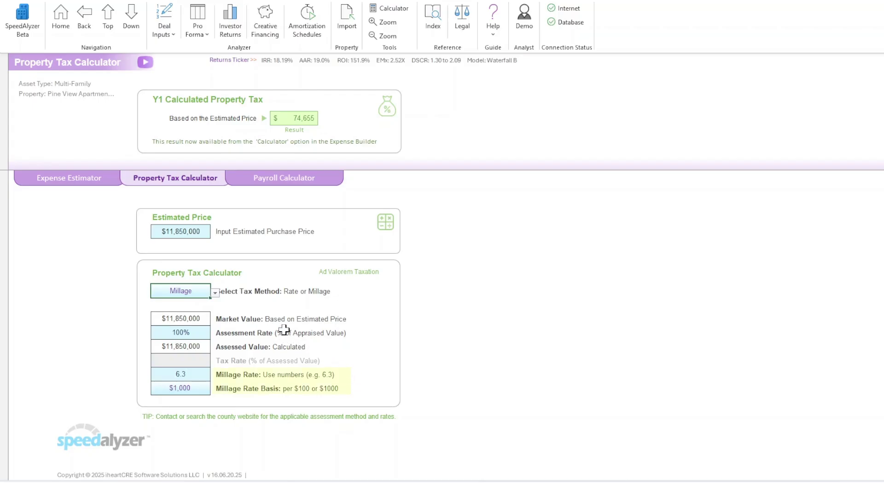
left_click(215, 294)
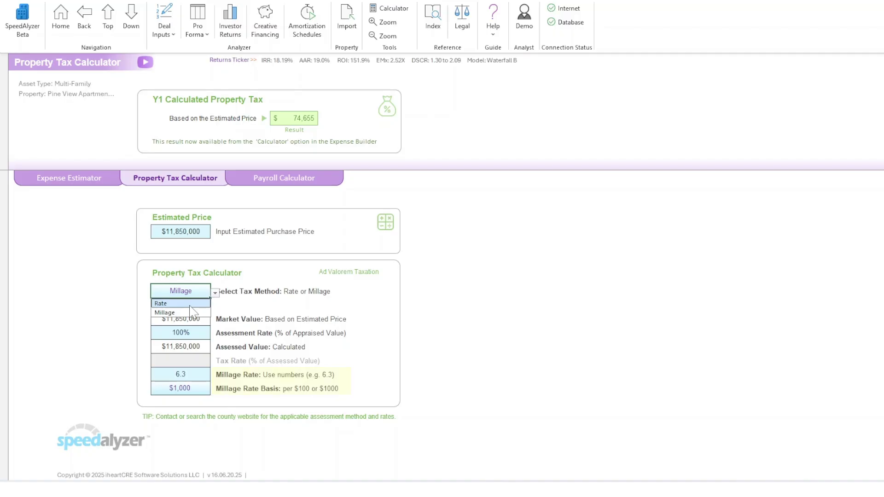
left_click(189, 304)
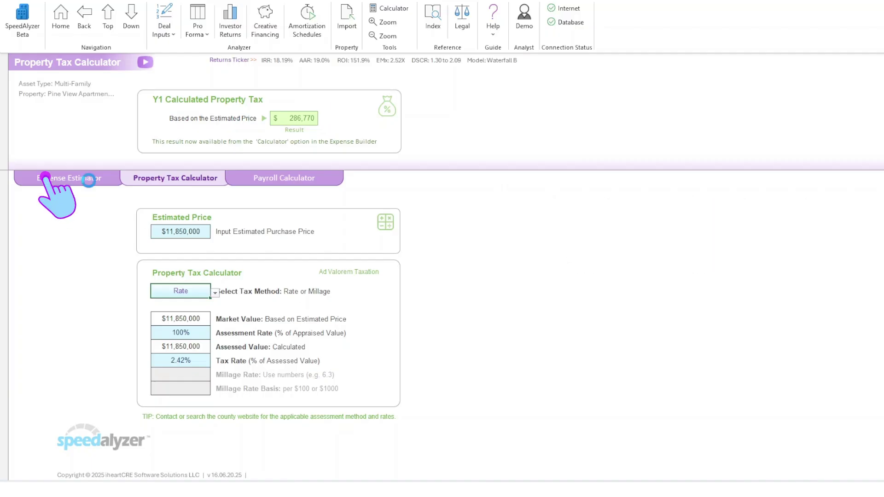
- Set the Property Tax Year 1 option in the Expense Estimator to Calculator
left_click(88, 179)
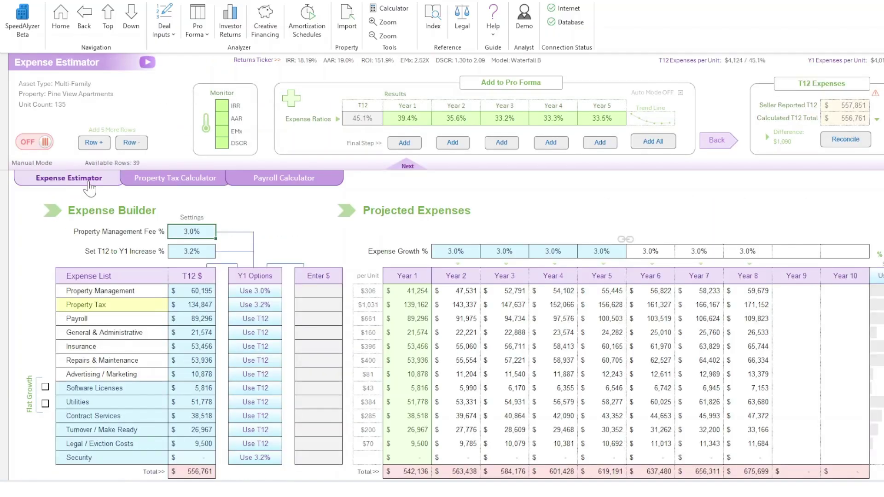
left_click(262, 305)
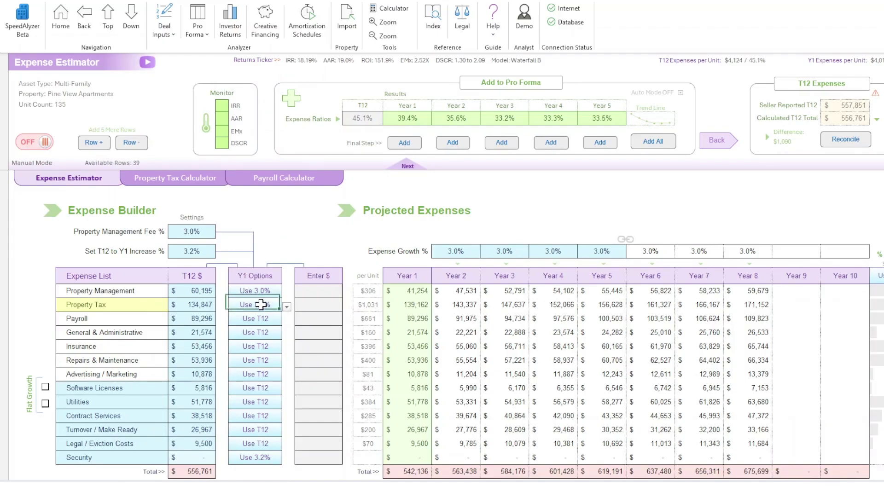
left_click(287, 307)
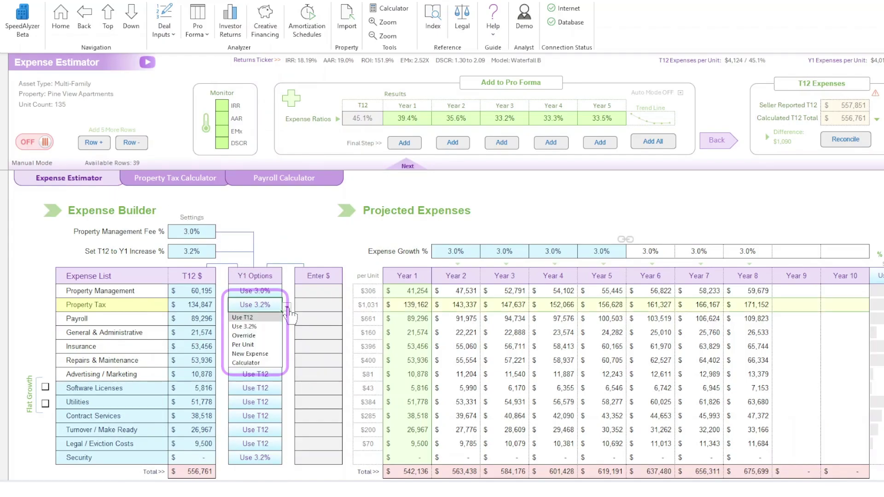
left_click(265, 365)
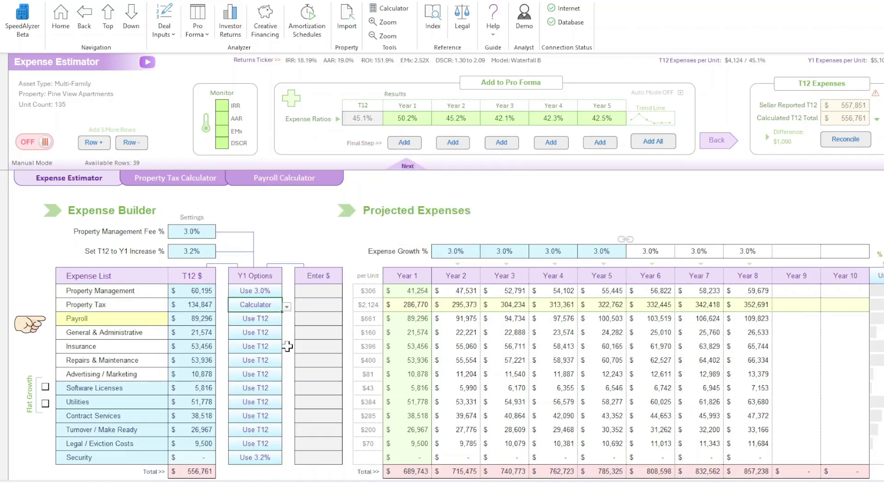
- Check the Payroll Year 1 options and enter Employee 1 in the Payroll Calculator at $22.00 hourly for 40 hours a week
left_click(278, 321)
left_click(286, 321)
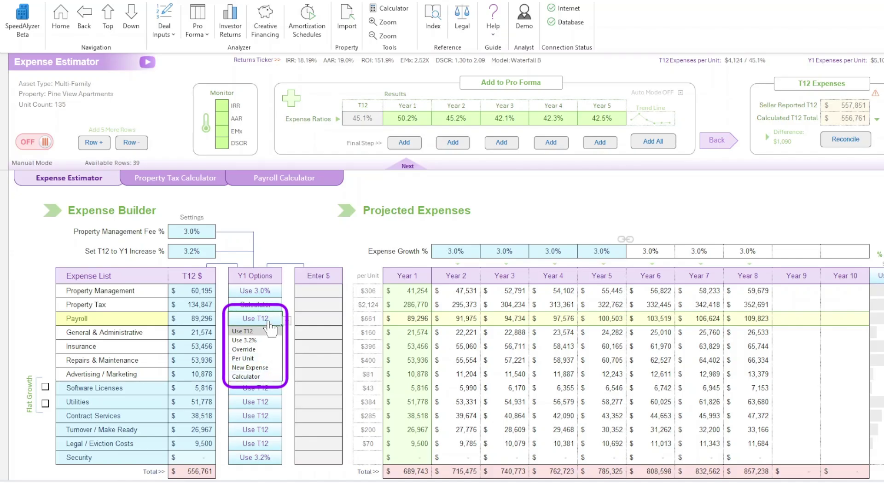
left_click(282, 180)
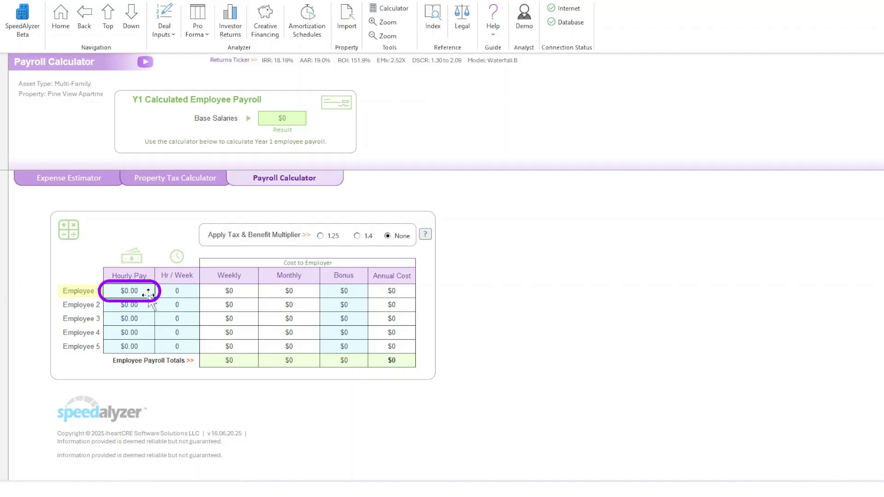
type("22")
left_click(170, 291)
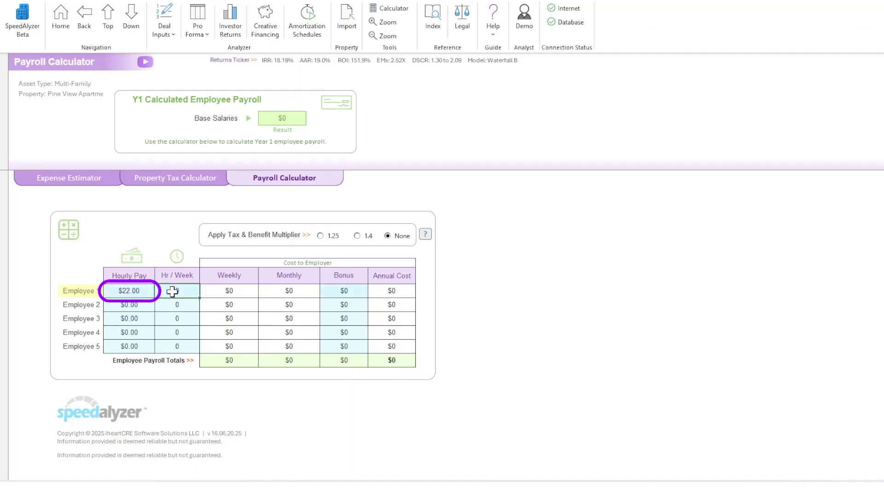
type("40")
- Enter Employee 2 at $15.00 hourly for 25 hours a week and apply the 1.4 tax and benefit multiplier
left_click(146, 307)
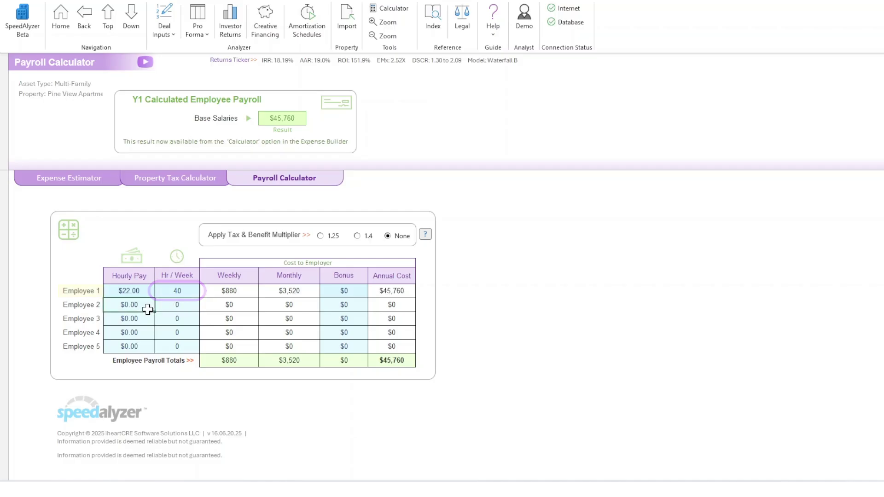
type("15")
left_click(179, 306)
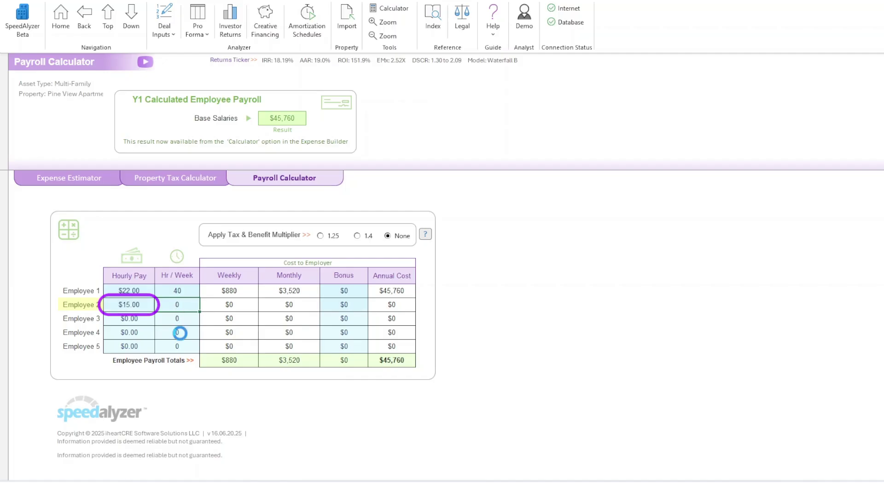
type("25")
left_click(339, 307)
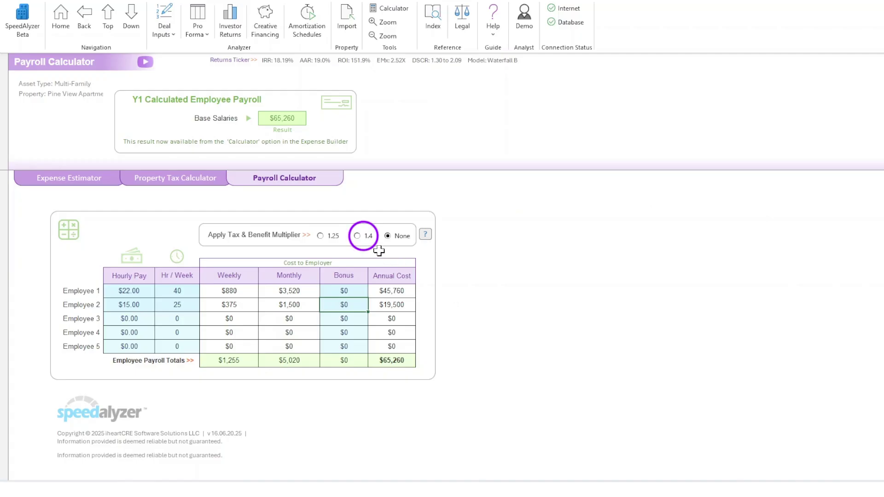
left_click(358, 237)
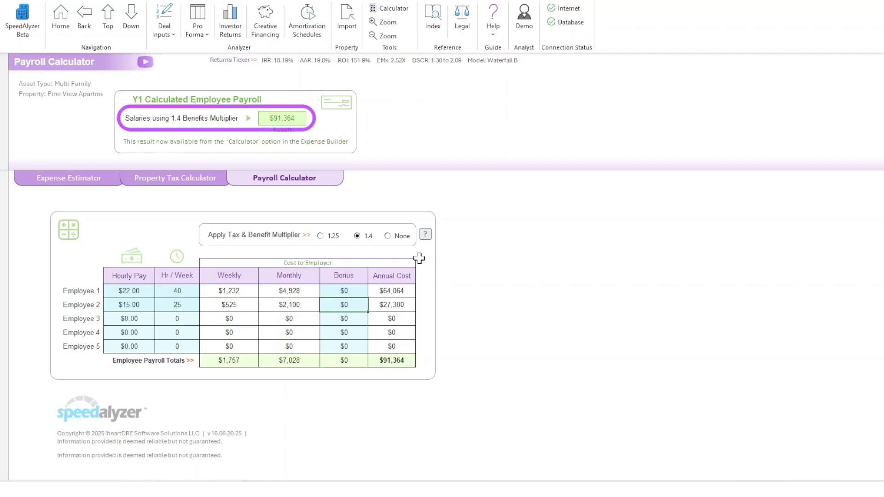
- Set the Payroll Year 1 option in the Expense Estimator to Calculator
left_click(89, 182)
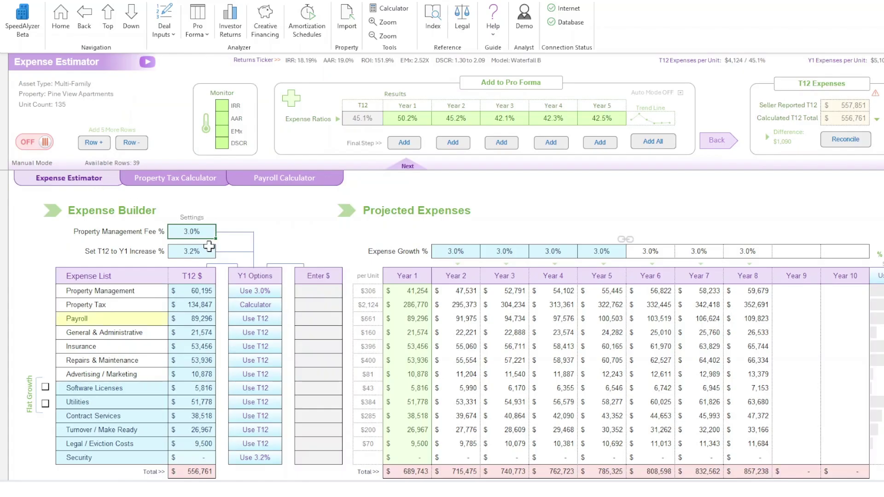
left_click(261, 318)
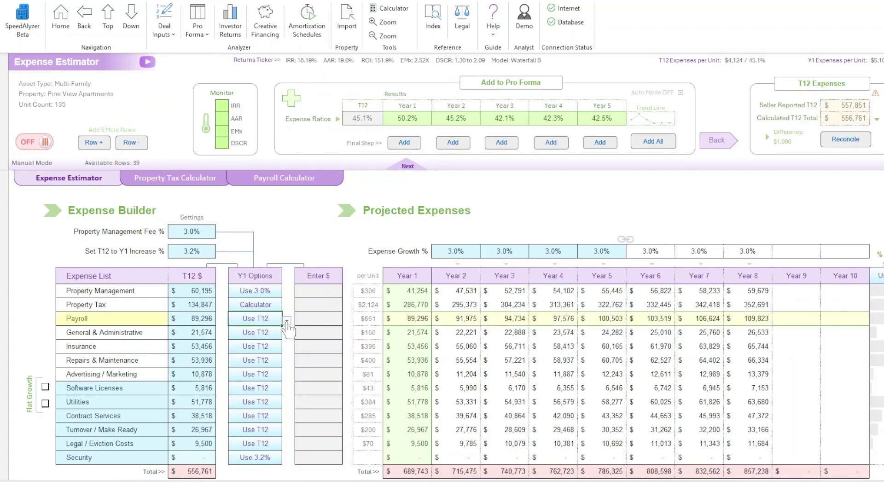
left_click(286, 322)
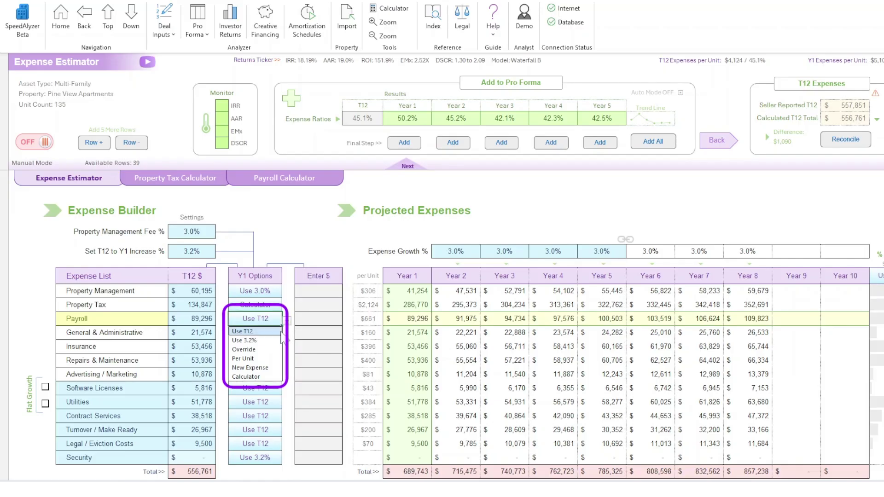
left_click(268, 377)
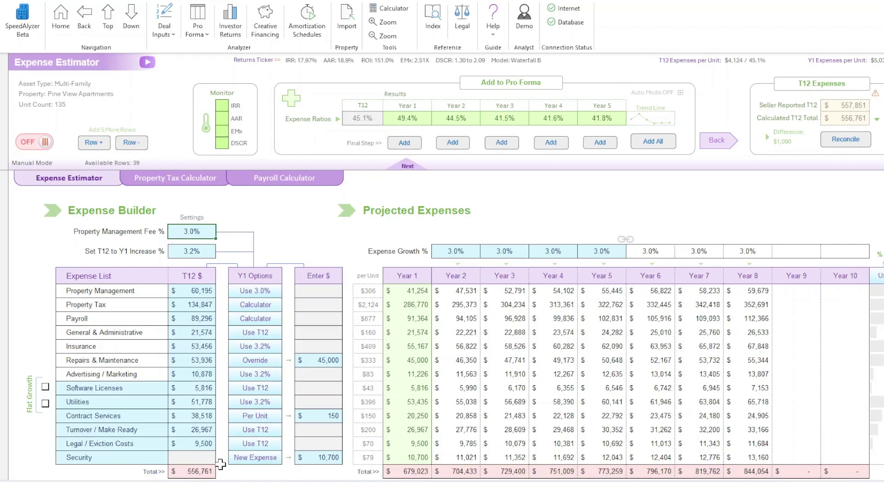
- Review the Year 1 options chosen for Insurance, Advertising / Marketing, Utilities and Turnover / Make Ready
left_click(267, 349)
left_click(267, 374)
left_click(268, 404)
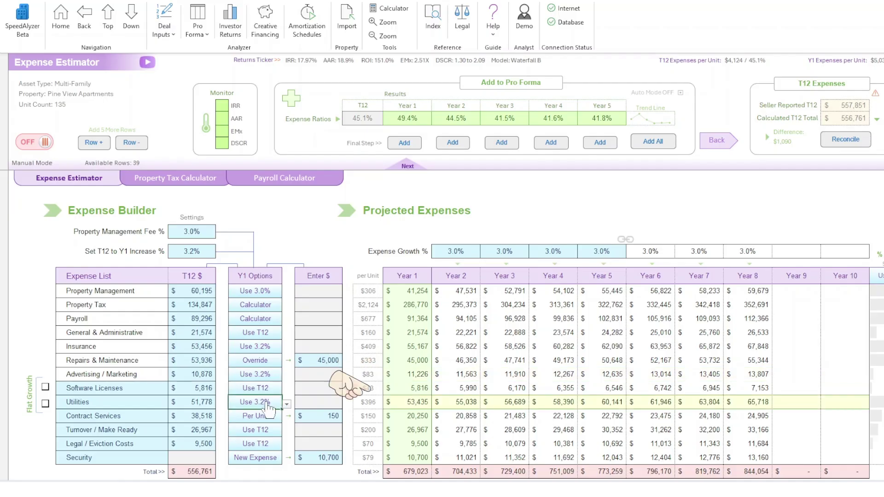
left_click(264, 431)
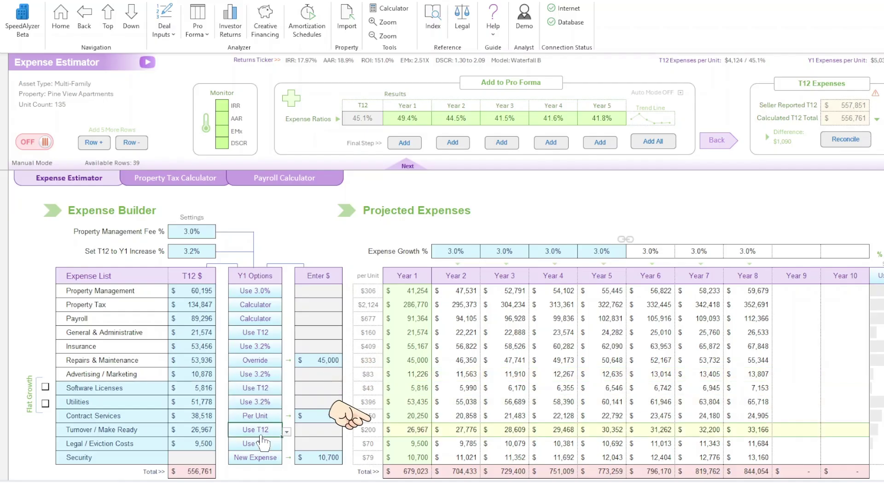
- Turn on flat growth for the Software Licenses expense
left_click(258, 389)
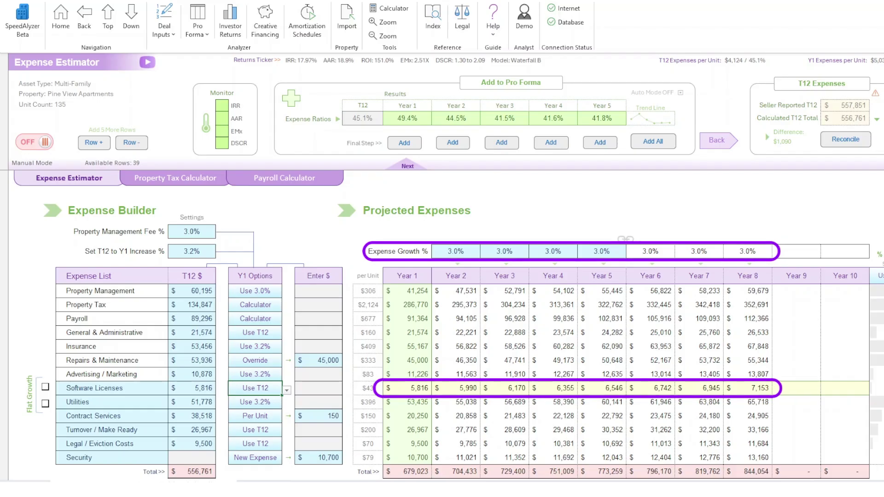
left_click(45, 388)
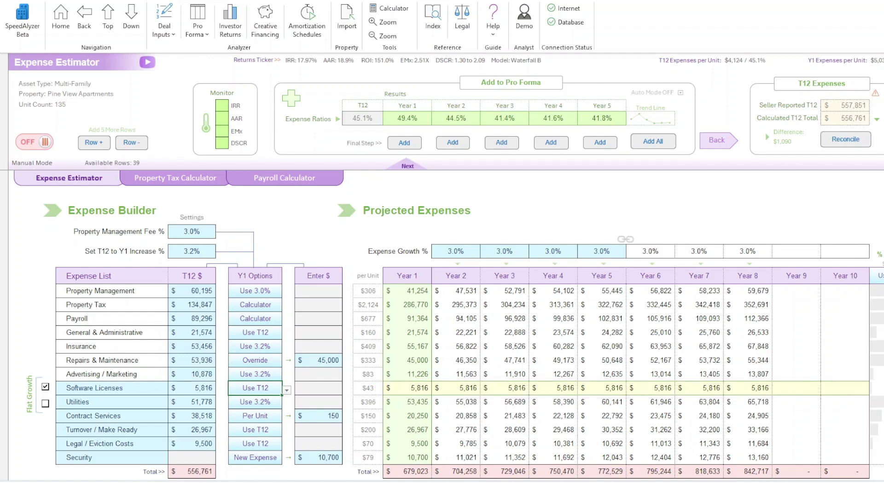
- Compare the expense list's T12 total with the seller reported amount in the T12 Expenses section
scroll(442, 322, "down", 1)
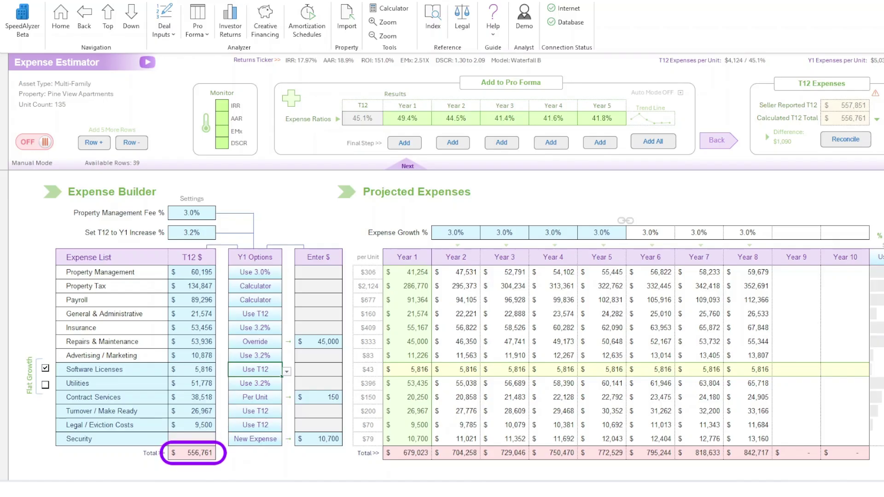
scroll(449, 320, "up", 1)
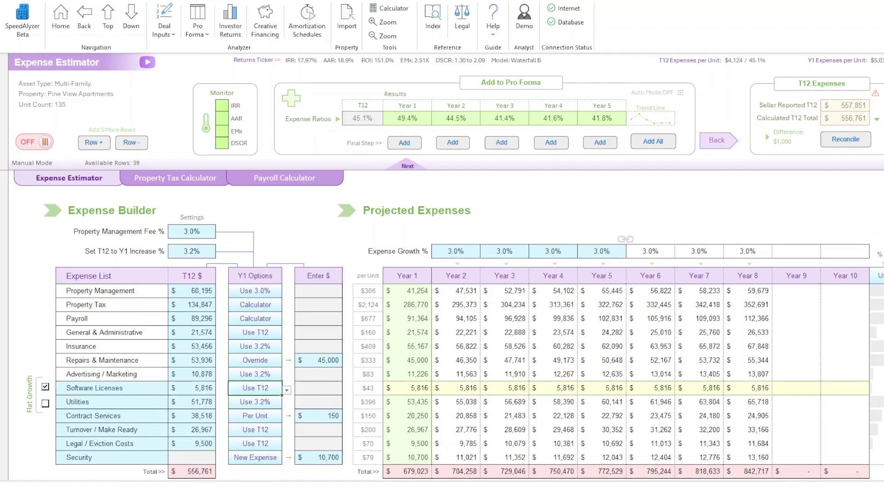
scroll(442, 267, "right", 2)
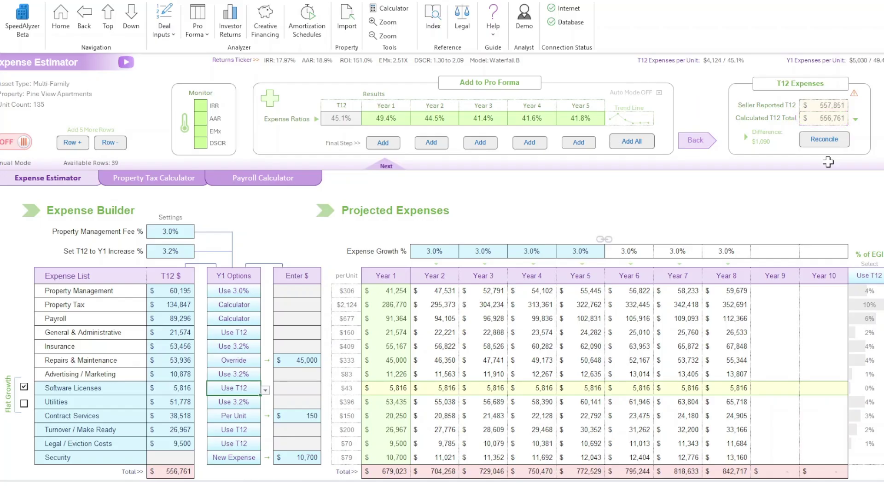
- Reconcile the seller reported T12 expenses with the calculated total and check the T12 expense amount in the Deal Inputs Seller Financials
left_click(825, 140)
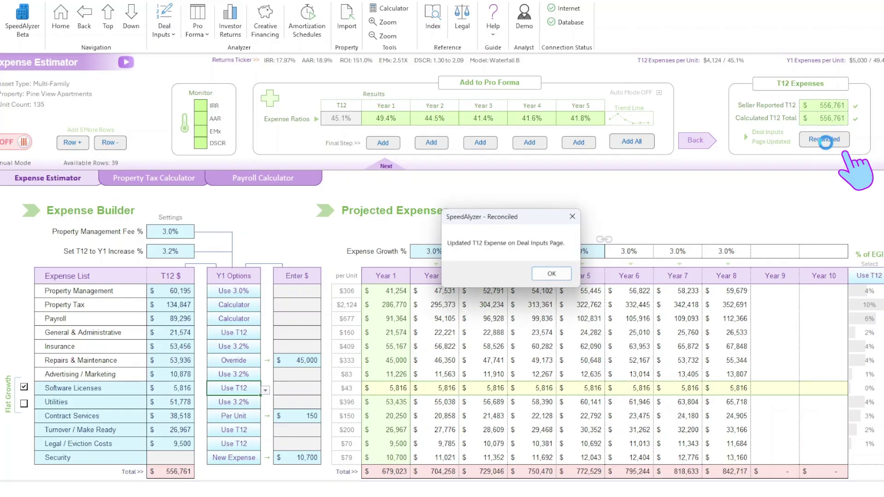
left_click(566, 275)
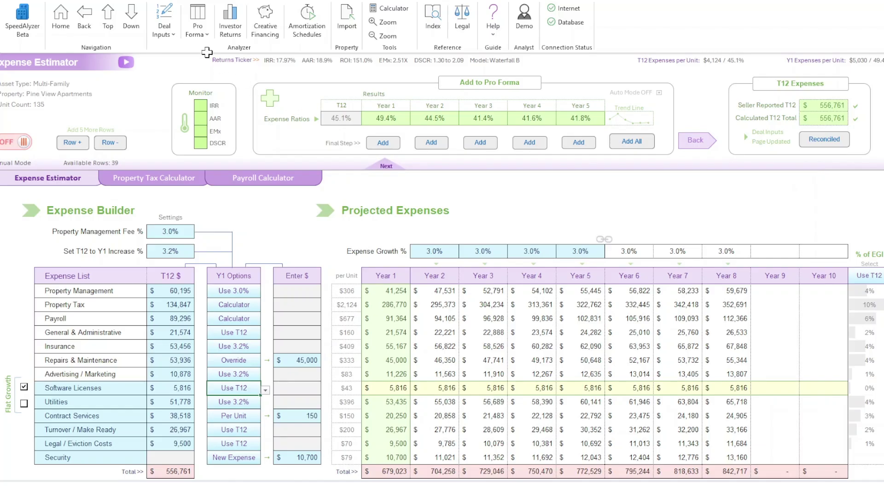
left_click(176, 35)
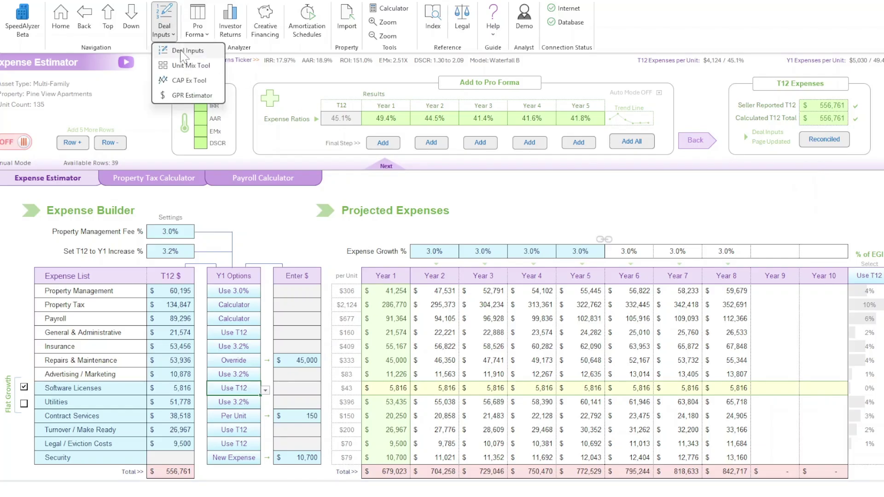
left_click(184, 57)
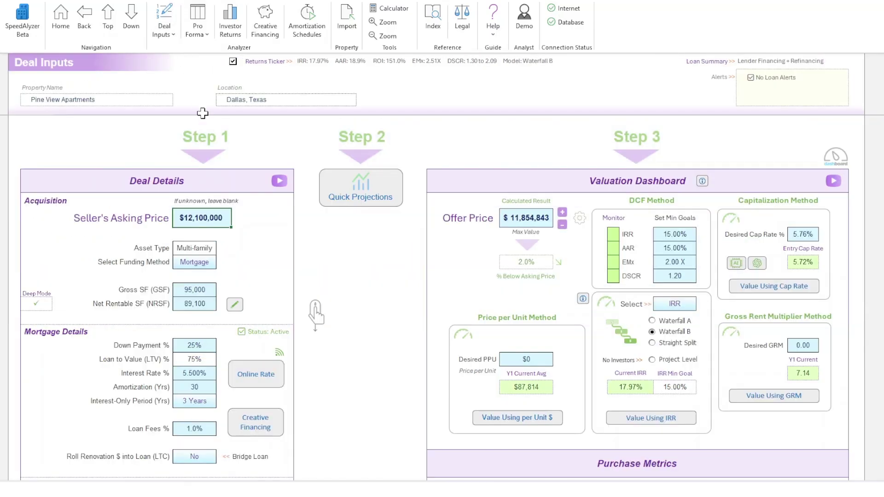
scroll(224, 181, "down", 10)
scroll(225, 181, "down", 3)
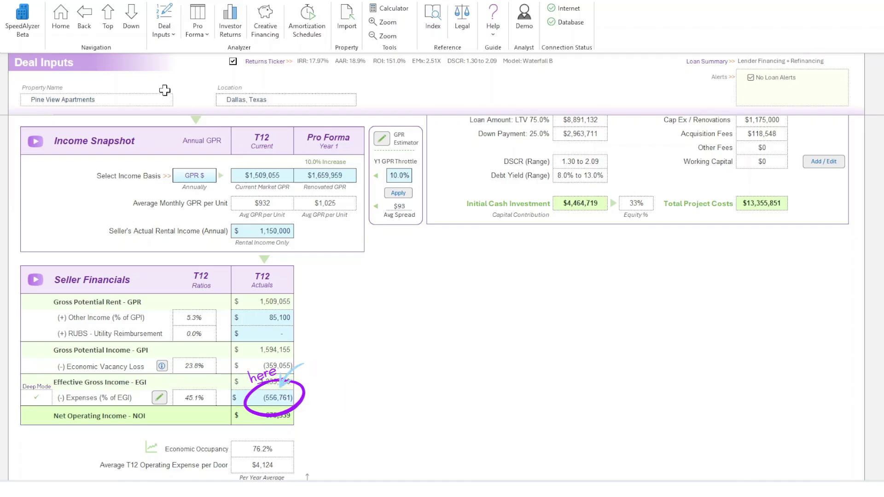
- Add the Year 1 expense ratio from the Expense Estimator to the pro forma and check it on the Pro Forma page
left_click(84, 21)
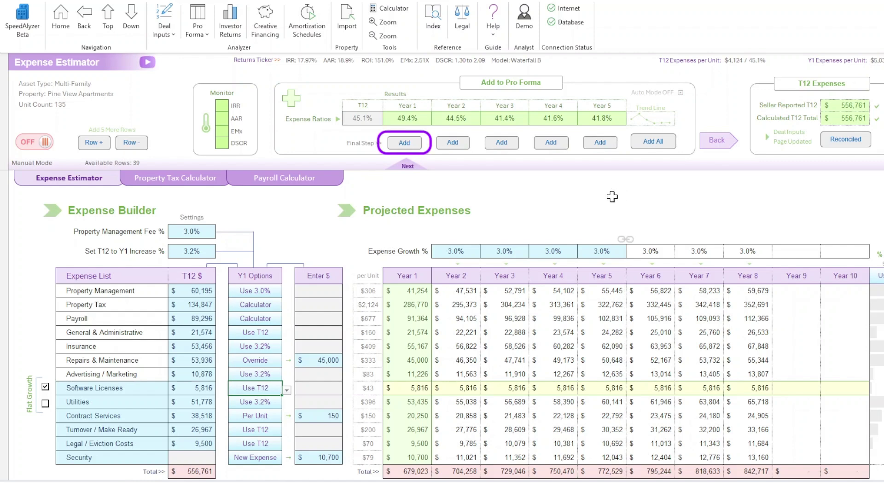
left_click(406, 144)
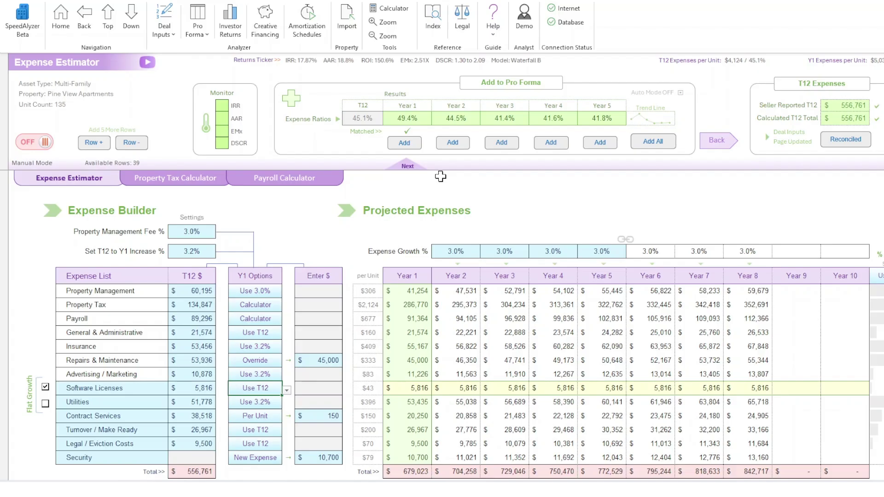
left_click(201, 33)
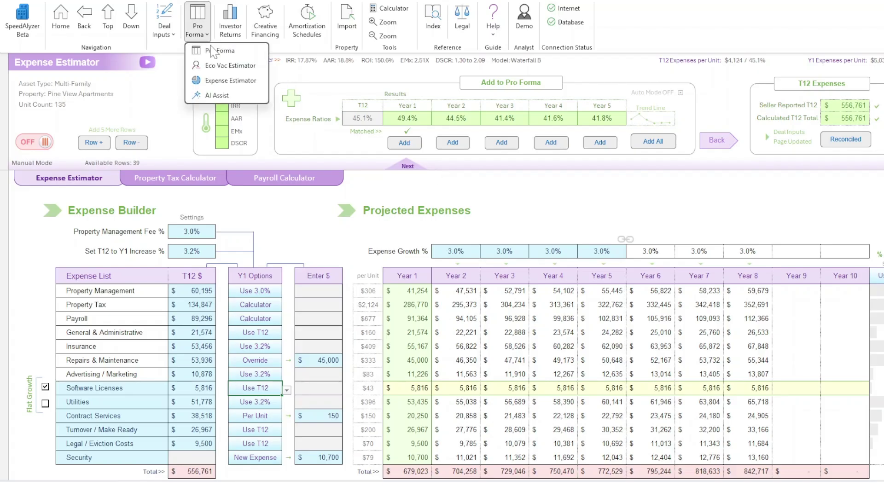
left_click(211, 50)
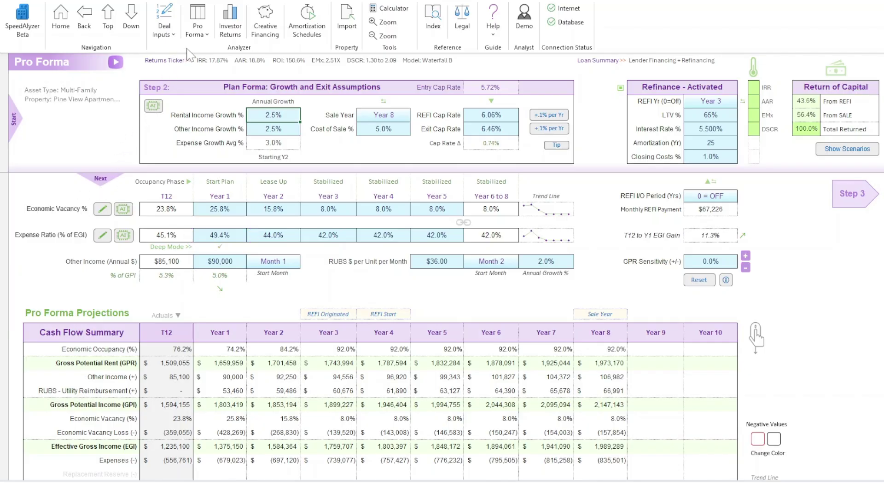
- Return to the Expense Estimator and add the expense ratios of all years to the pro forma
left_click(197, 25)
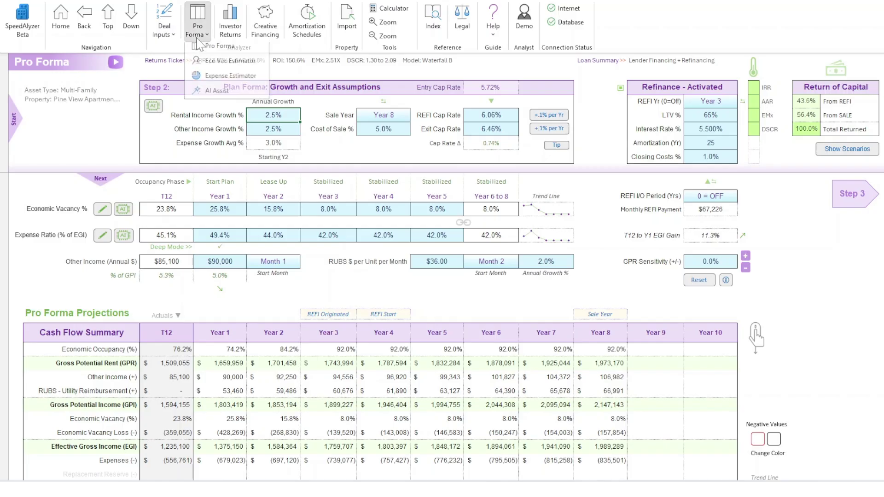
left_click(230, 80)
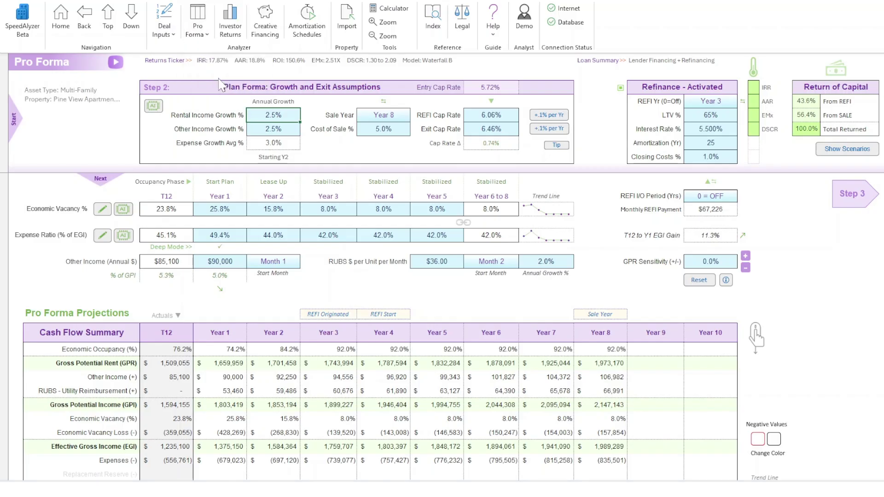
left_click(658, 141)
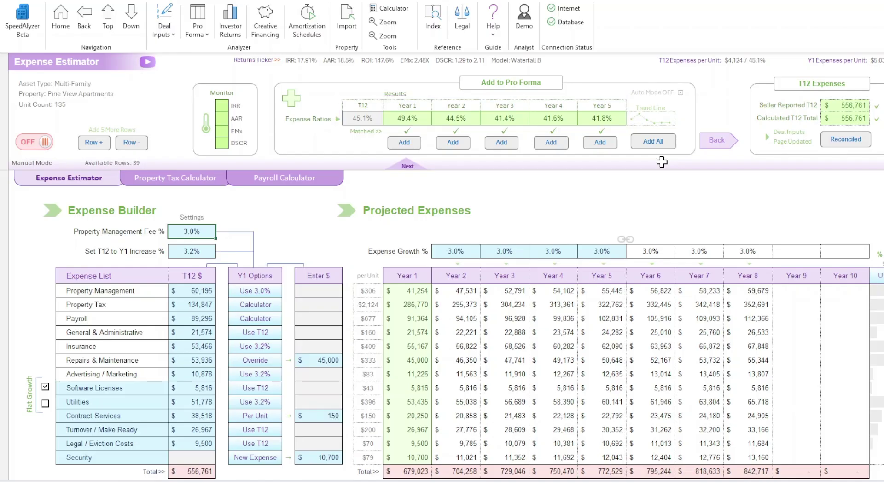
- Set Rental Income Growth to 3% on the Pro Forma page and update the expense ratios to match
left_click(199, 29)
left_click(209, 58)
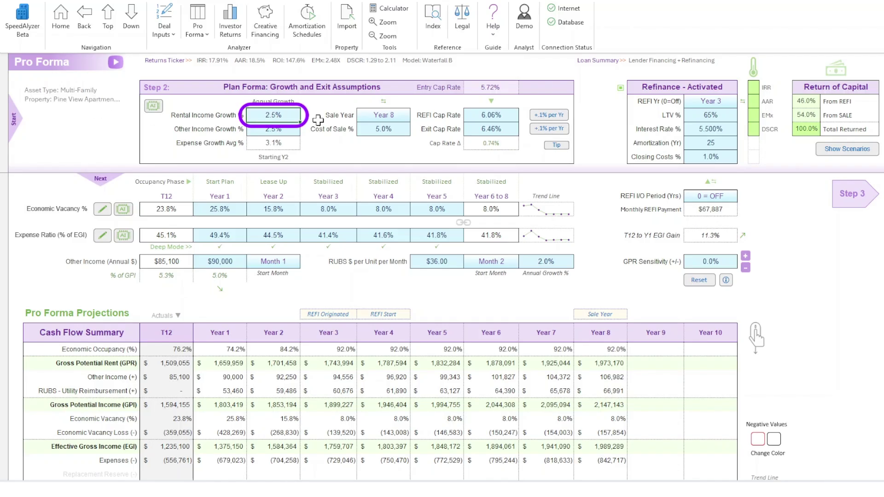
type("3")
key("Return")
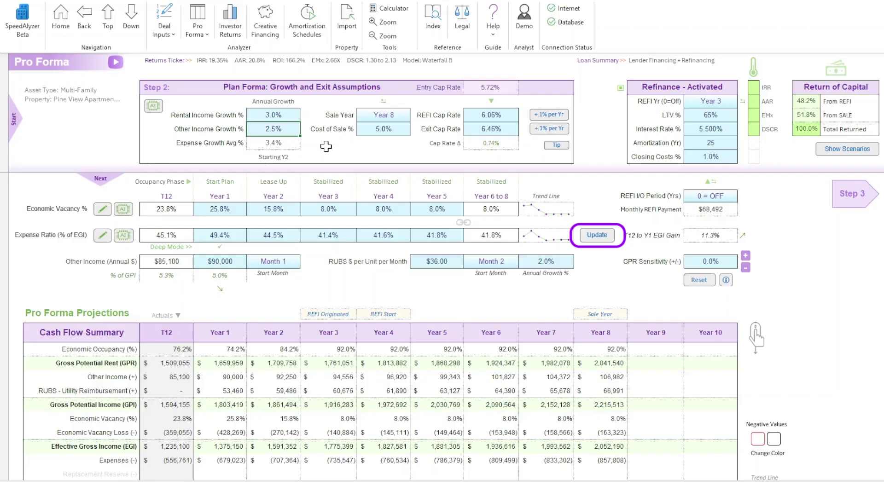
left_click(599, 236)
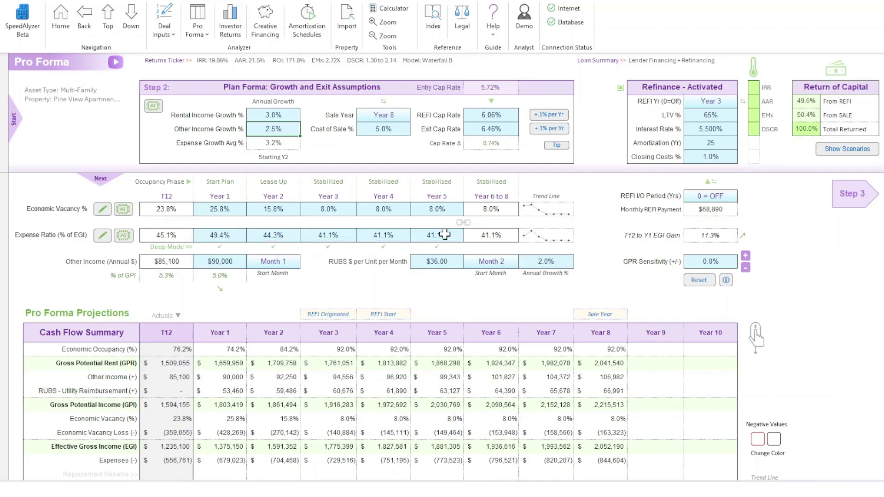
- Turn on Auto Mode in the Expense Estimator
left_click(203, 32)
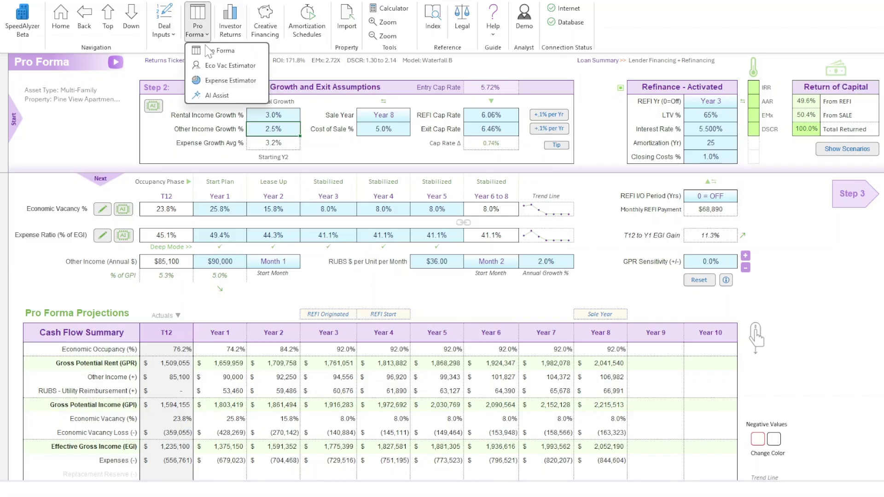
left_click(219, 83)
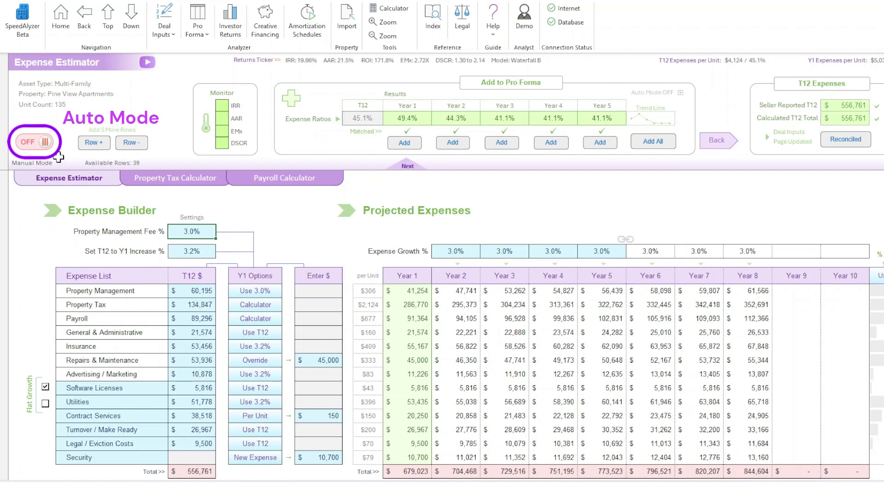
left_click(39, 141)
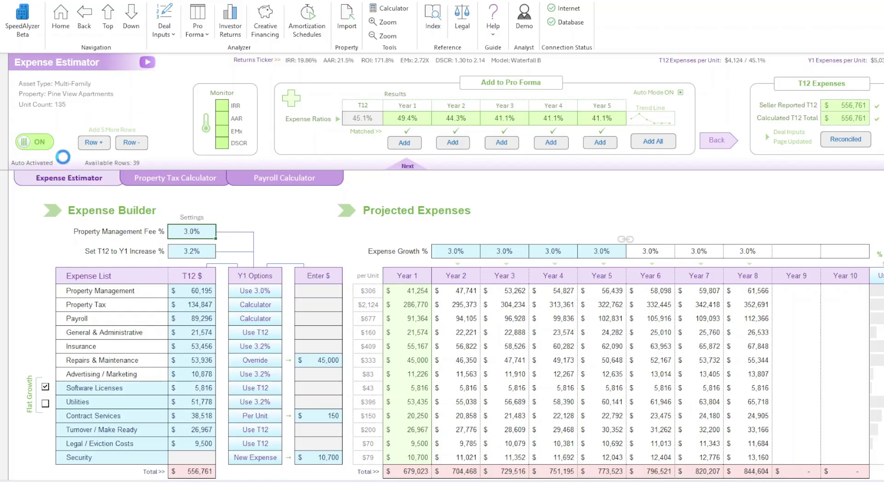
- Set Rental Income Growth to 2.5% on the Pro Forma page
left_click(207, 39)
left_click(218, 52)
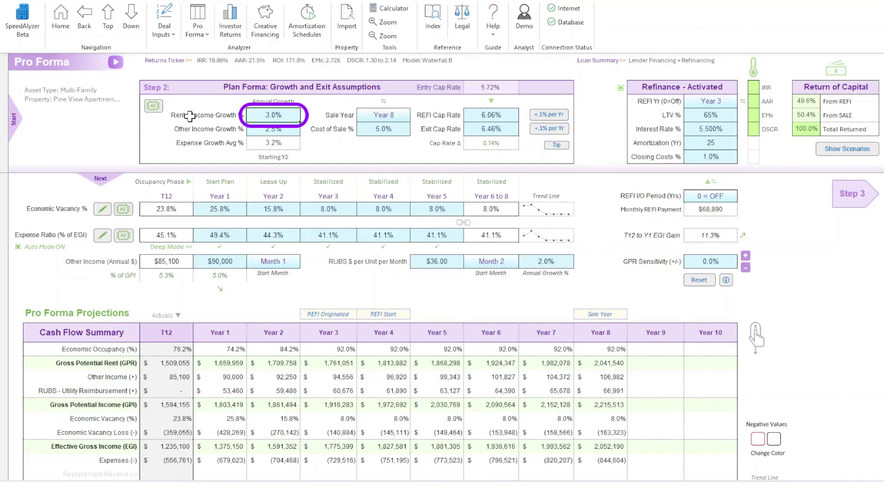
type(".5")
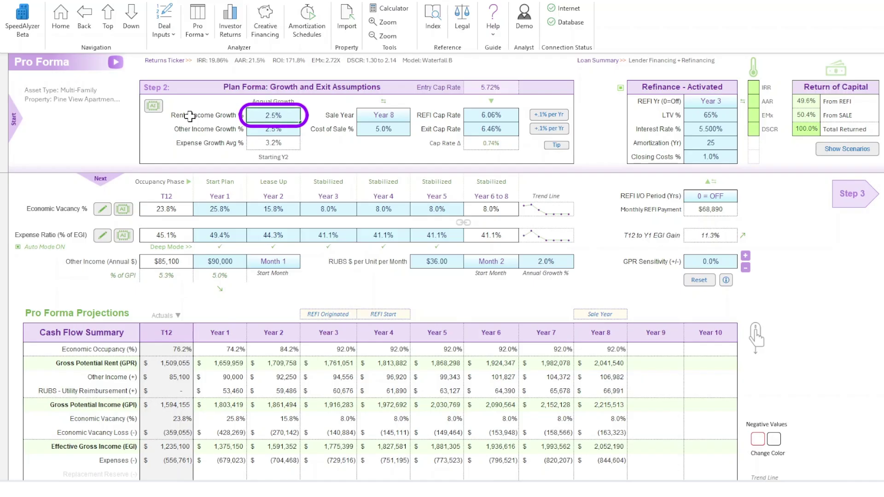
left_click(257, 128)
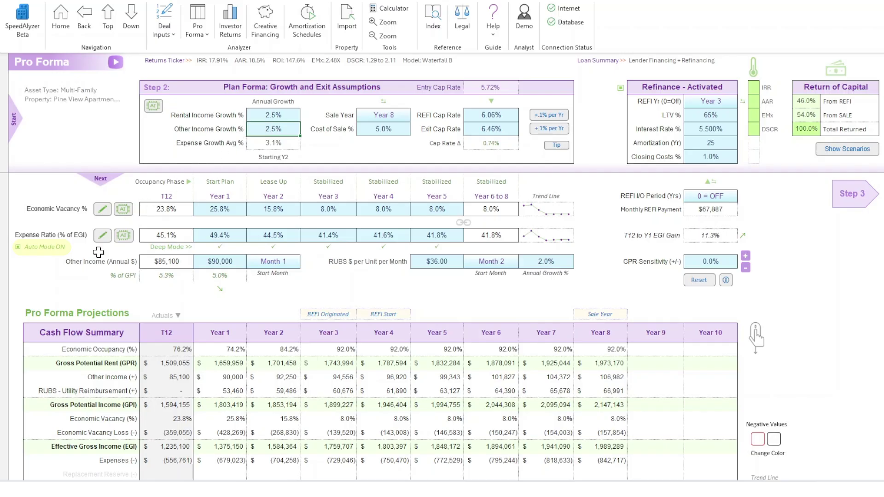
- Open the Expense Estimator from the Pro Forma's expense ratio row and switch Auto Mode off and back on
left_click(103, 237)
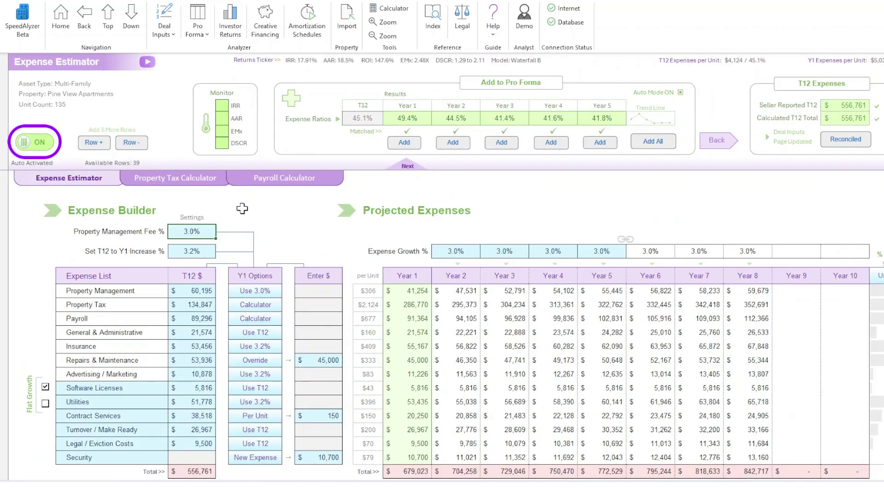
left_click(29, 143)
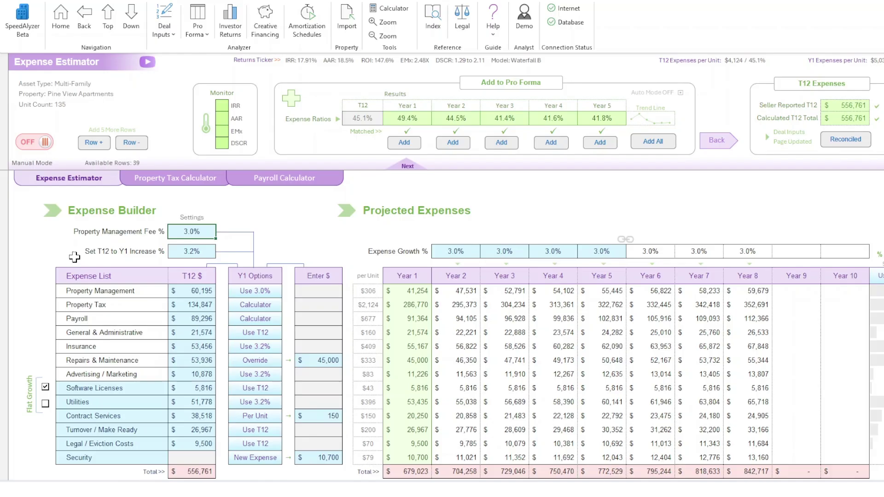
left_click(45, 145)
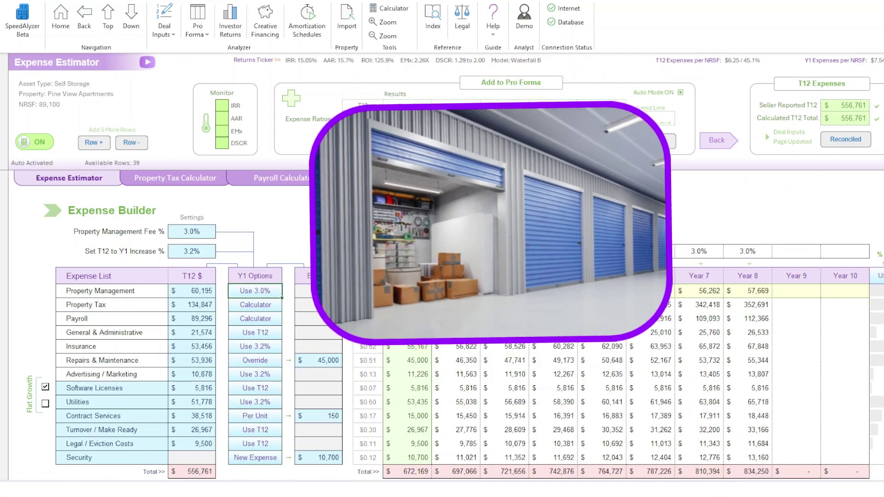
- Review the Self Storage T12 and Year 1 expenses per NRSF and open the Year 1 options for Property Management
left_click_drag(440, 488, 455, 489)
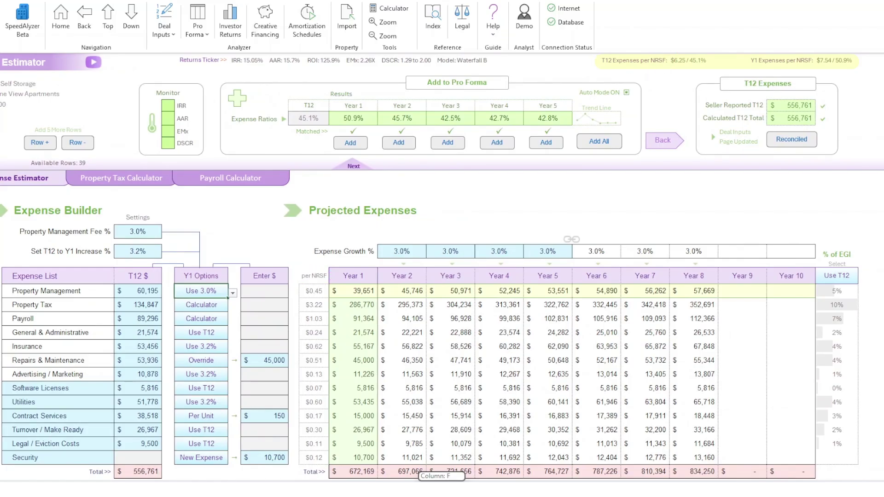
scroll(346, 351, "left", 3)
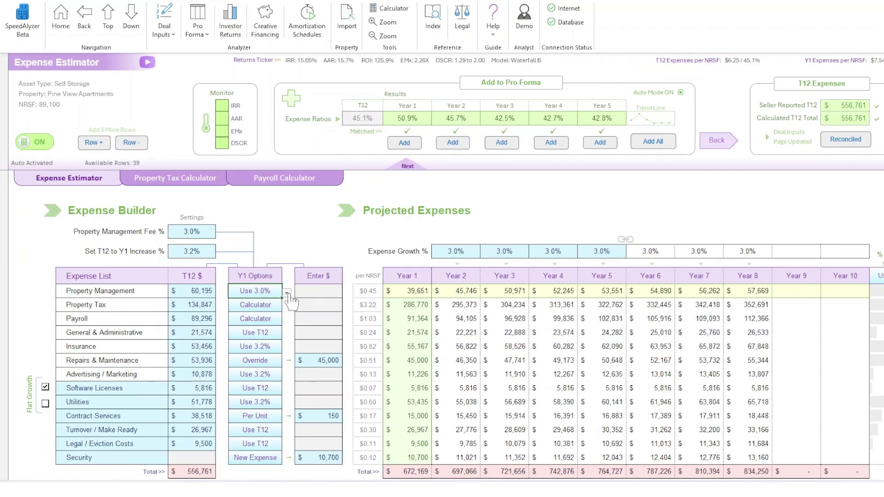
left_click(286, 293)
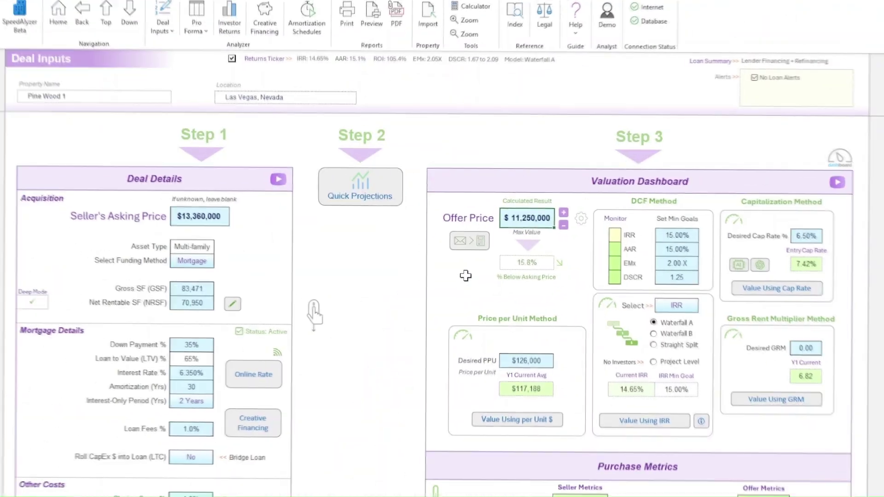
- Set the Offer Price on the Pine Wood 1 Deal Inputs page to $11,137,500 and run the email function beneath it
type("11,137,")
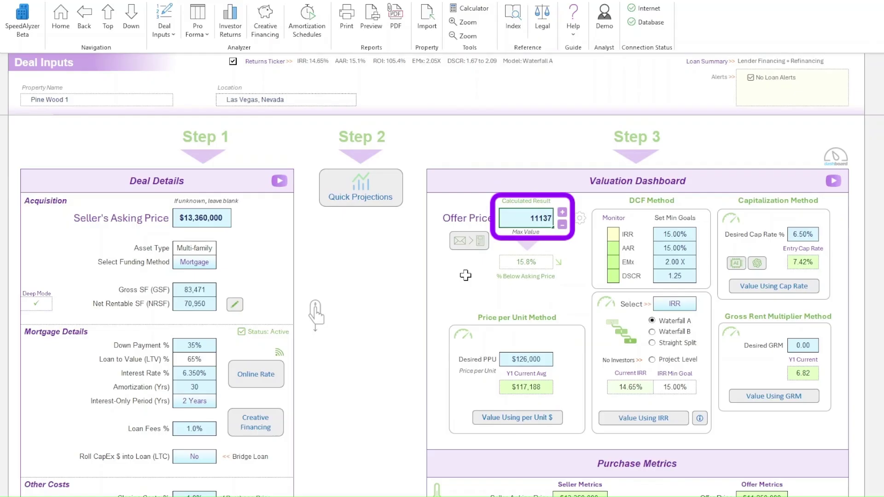
type("500")
key("Return")
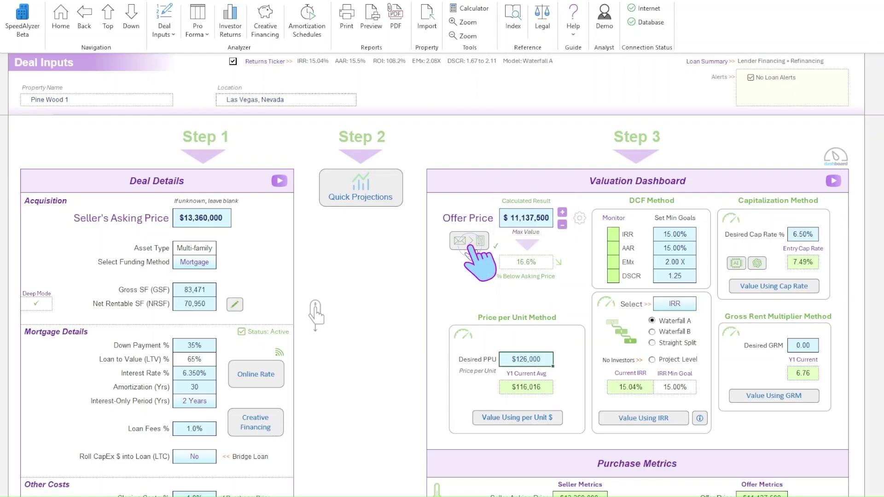
left_click(470, 241)
left_click(584, 280)
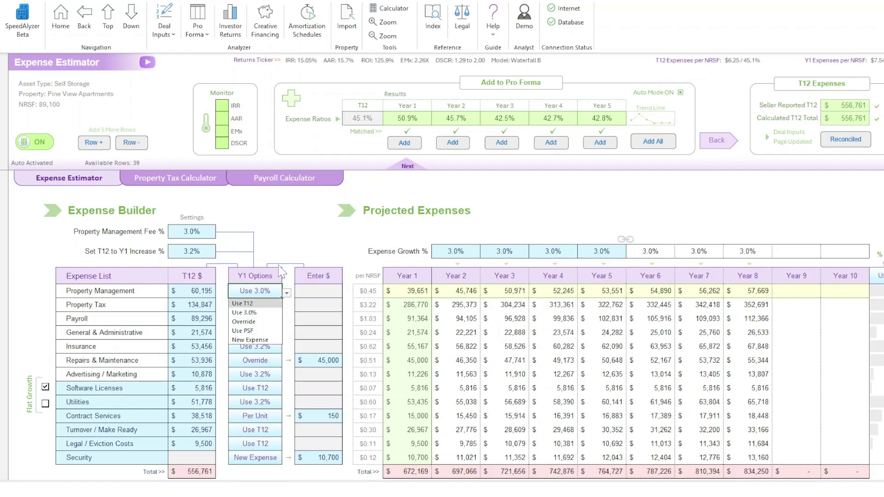
- Close the list of Year 1 options for Property Management in the Expense Estimator
key("Escape")
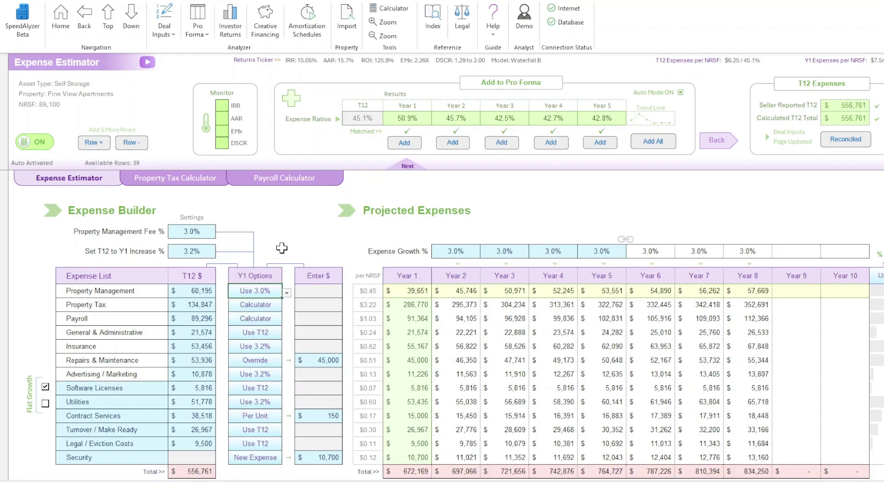